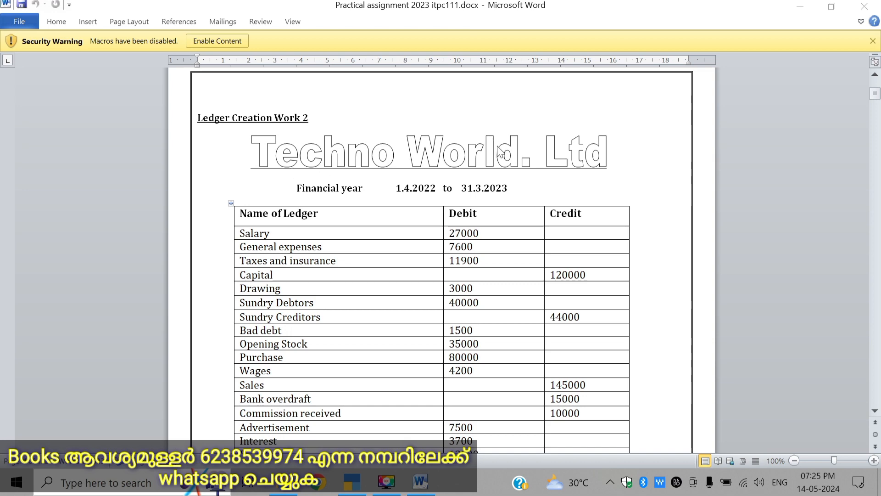
# Step: Review the Techno World. Ltd trial balance table for its ledger names and debit and credit amounts
pyautogui.scroll(-4, 410, 167)
pyautogui.scroll(-3, 410, 168)
pyautogui.scroll(4, 410, 167)
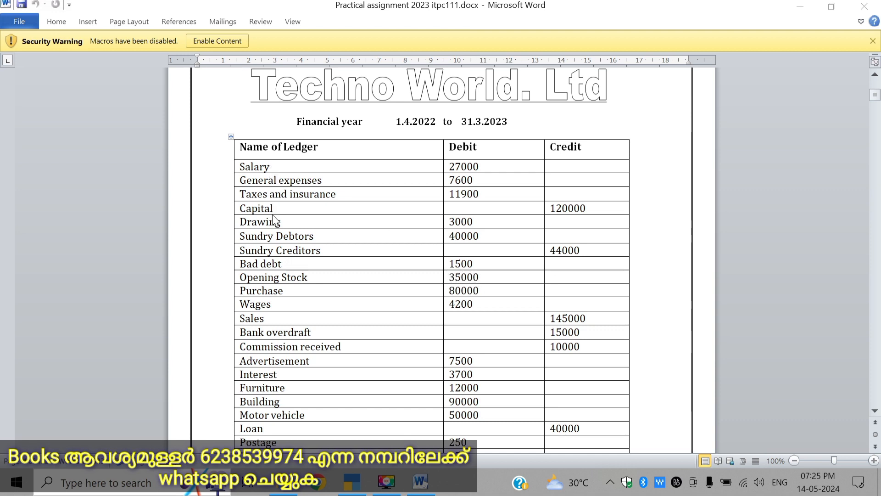
pyautogui.scroll(-4, 271, 216)
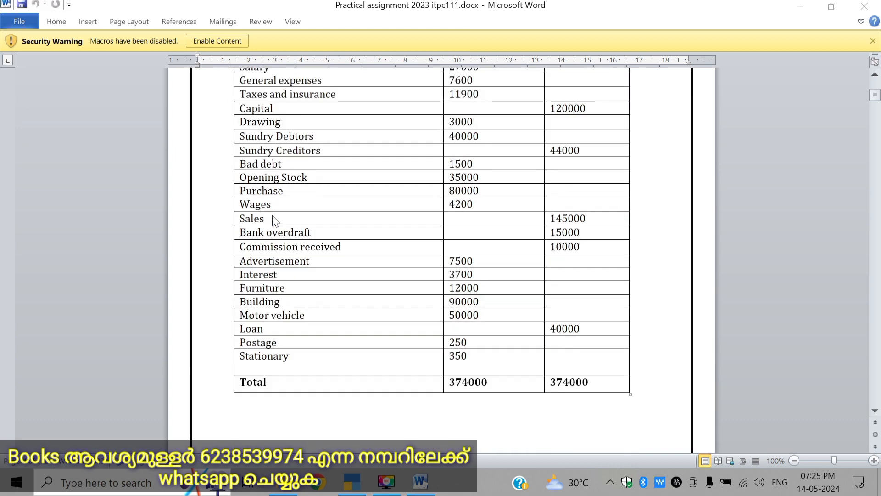
pyautogui.scroll(5, 271, 216)
pyautogui.scroll(-5, 275, 220)
pyautogui.scroll(3, 277, 217)
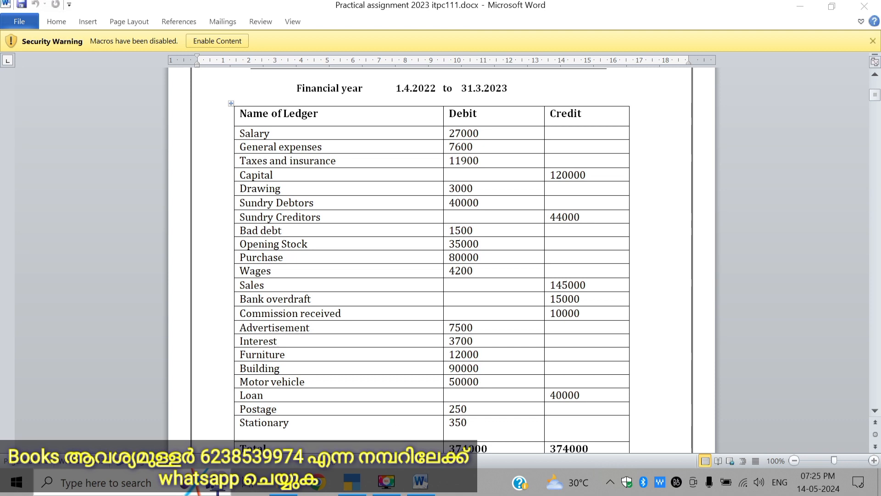
# Step: Switch to TallyPrime and start a new ledger named Salary for Techno World Ltd
pyautogui.click(352, 480)
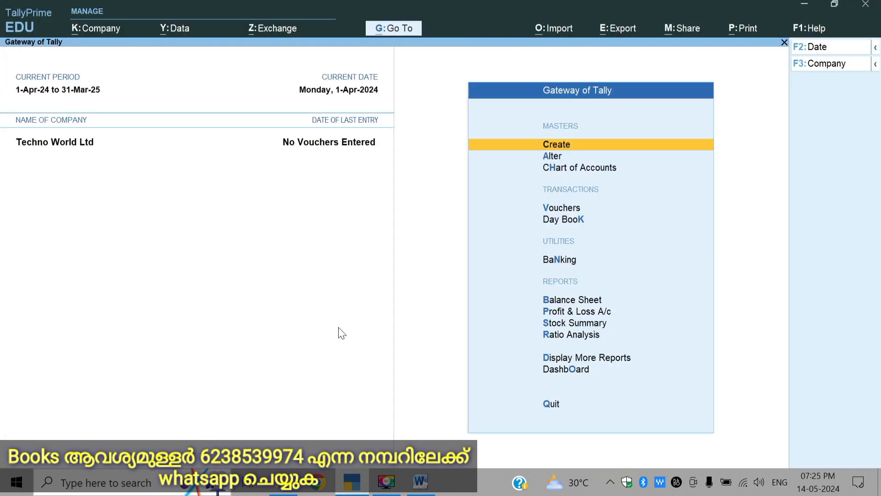
pyautogui.press('Return')
pyautogui.press('Down')
pyautogui.press('Return')
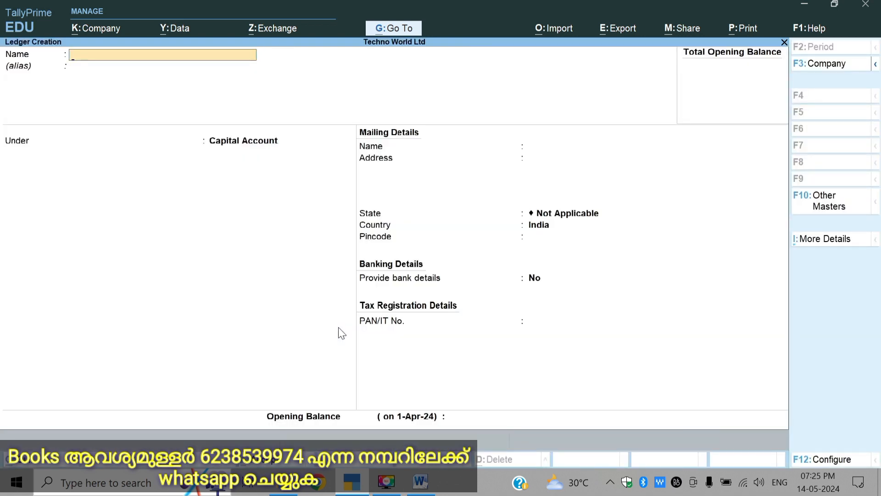
pyautogui.write('Cap')
pyautogui.press('BackSpace')
pyautogui.press('BackSpace')
pyautogui.press('BackSpace')
pyautogui.write('Salary')
pyautogui.press('Return')
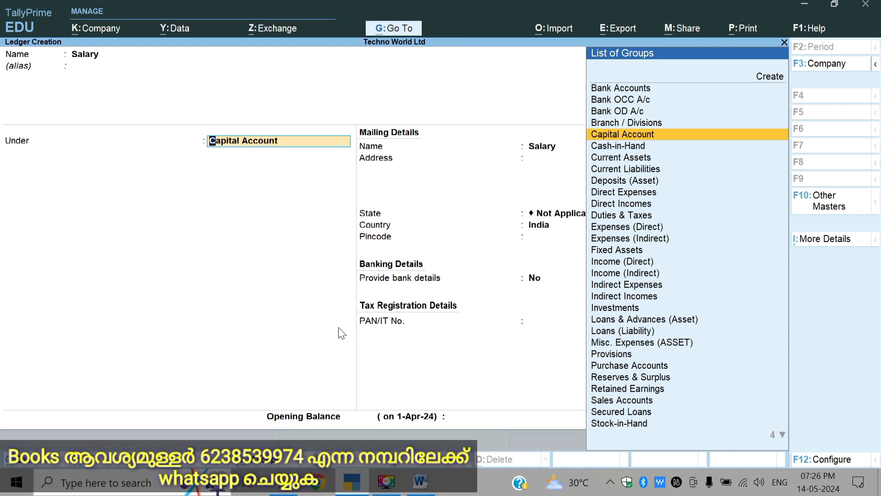
# Step: Place the Salary ledger under the Indirect Expenses group
pyautogui.press('BackSpace')
pyautogui.press('Down')
pyautogui.press('Down')
pyautogui.press('Down')
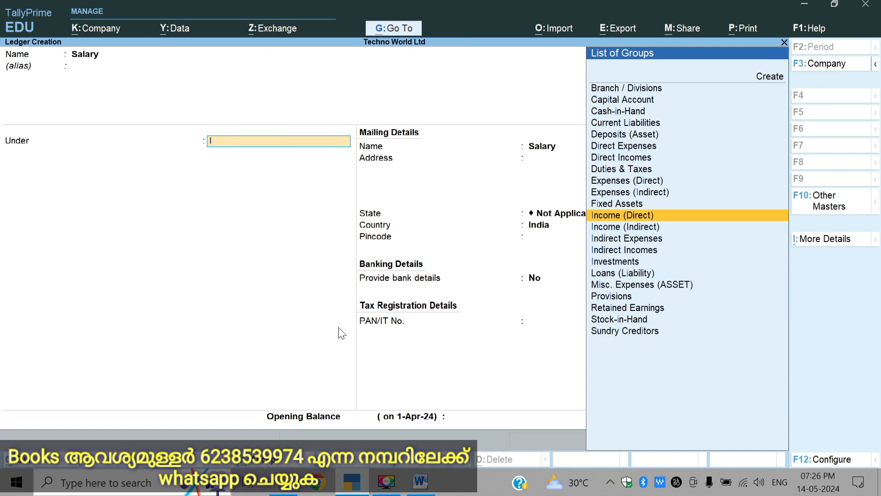
pyautogui.press('Return')
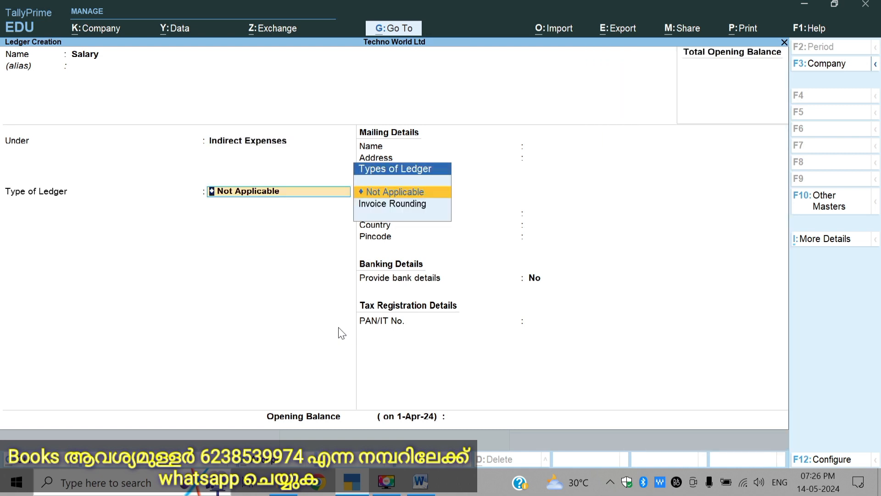
# Step: Give the Salary ledger an opening balance of 27000 Dr and save it
pyautogui.press('Return')
pyautogui.press('Return')
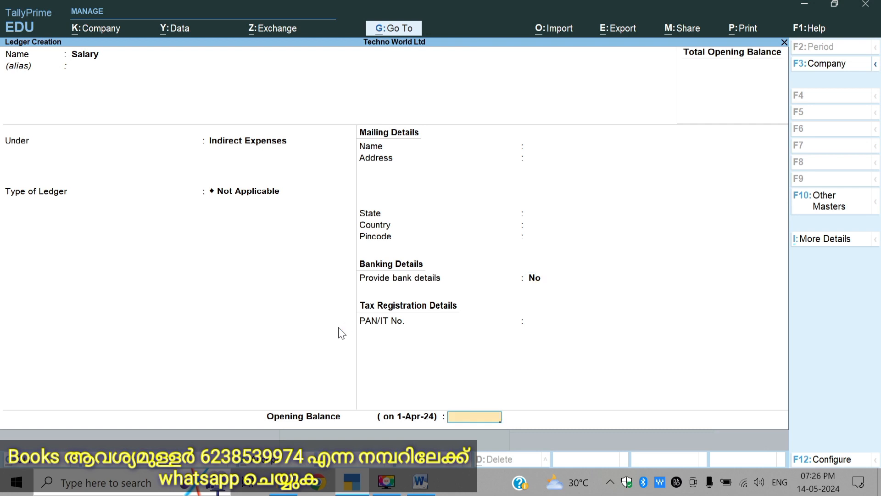
pyautogui.write('27000')
pyautogui.press('Return')
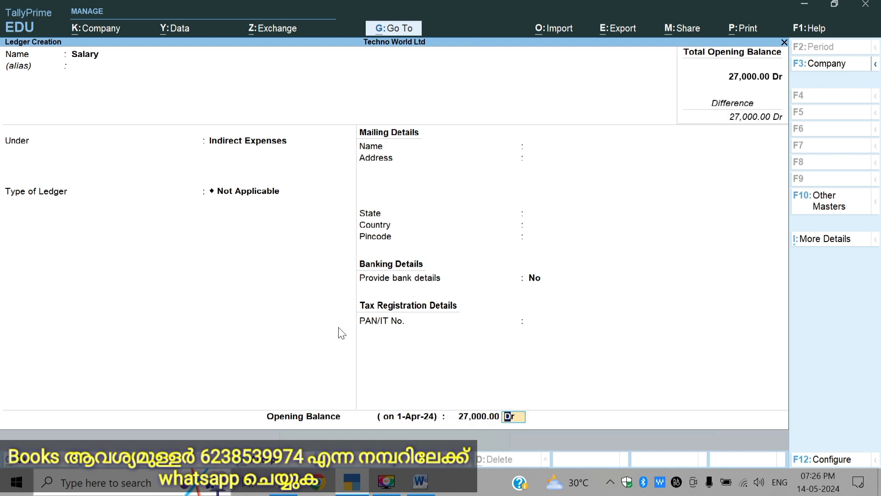
pyautogui.press('Return')
pyautogui.press('Return')
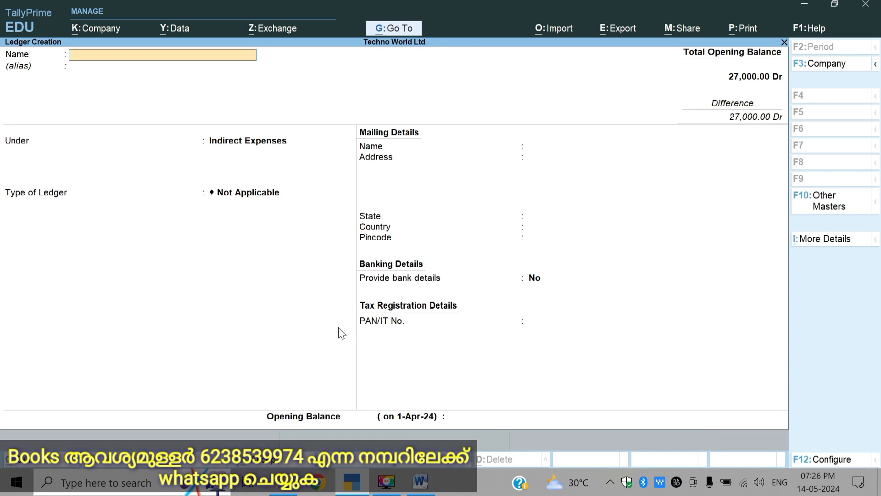
# Step: Enter a new ledger named General Expense under Indirect Expenses, with the ledger type Not Applicable
pyautogui.write('General Expense')
pyautogui.press('Return')
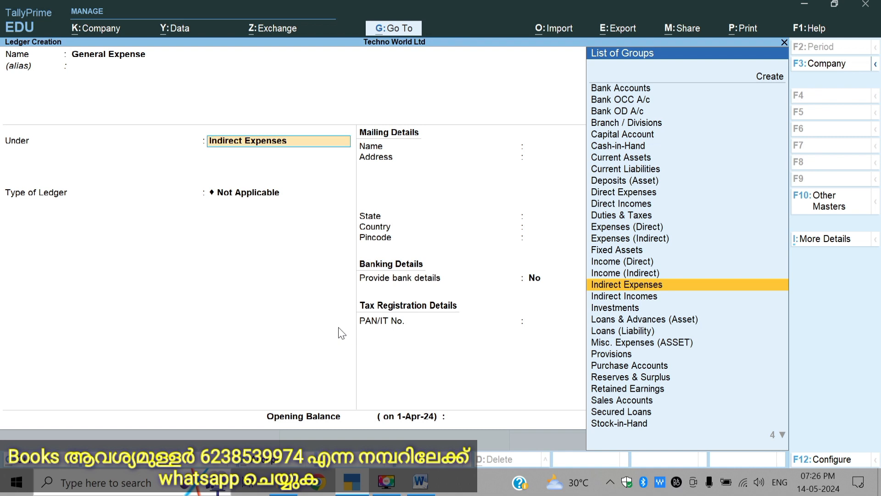
pyautogui.press('Return')
pyautogui.press('Return')
pyautogui.press('Return')
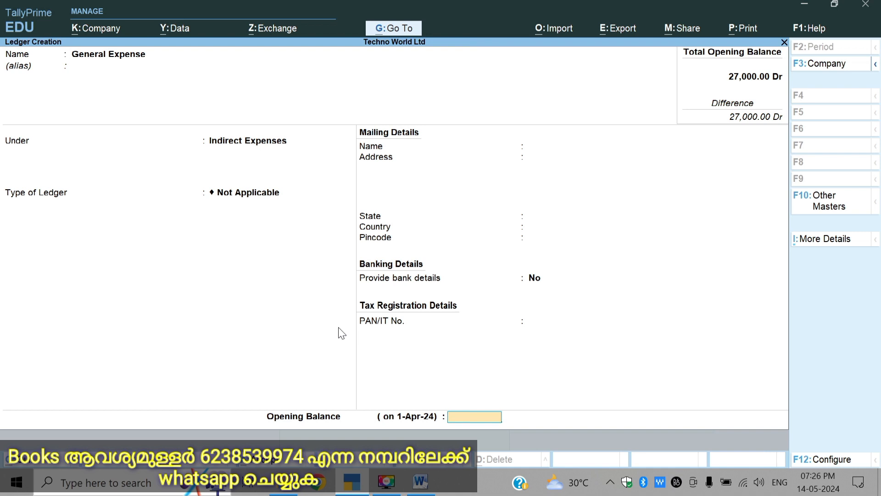
# Step: Set the General Expense ledger's opening balance to 7600 Dr and save the ledger
pyautogui.write('7600')
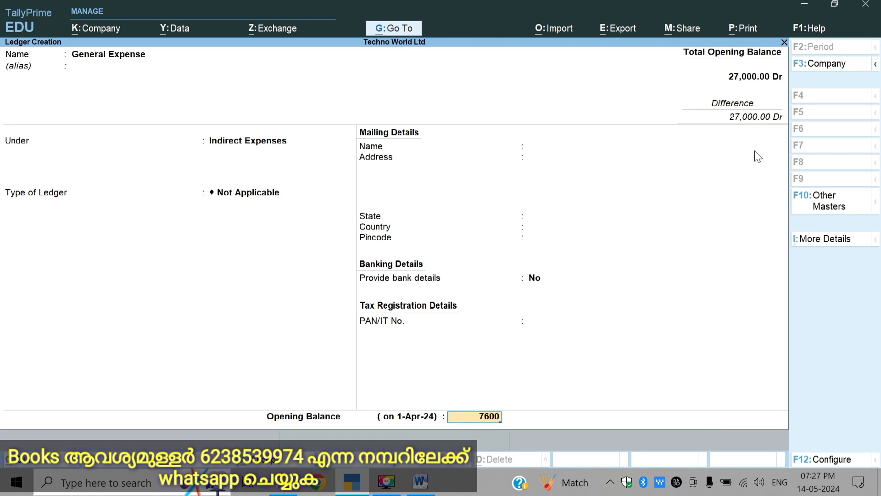
pyautogui.press('Return')
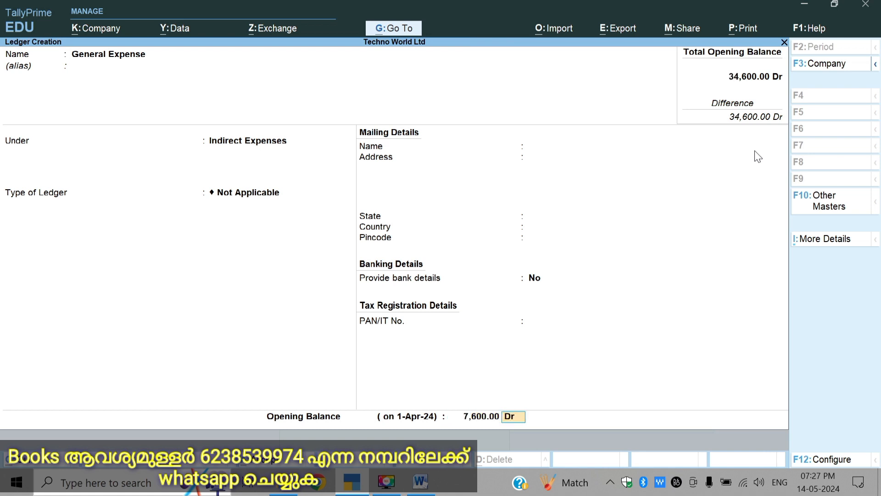
pyautogui.press('Return')
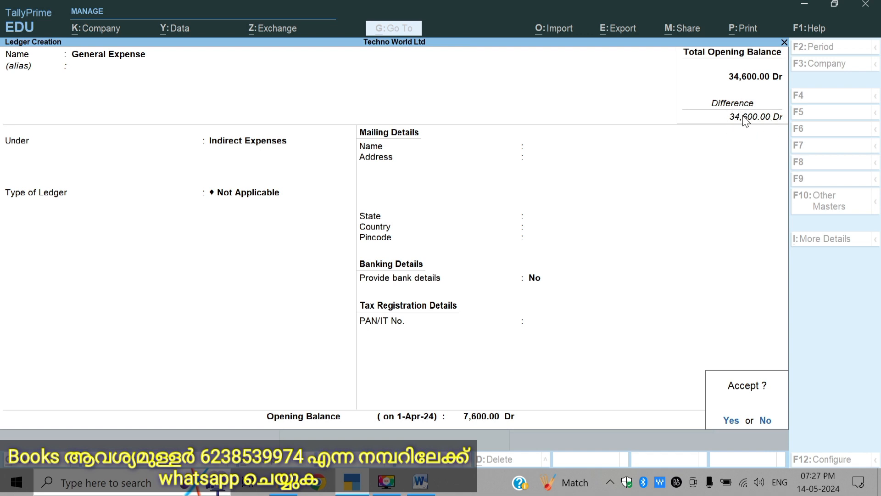
pyautogui.press('Return')
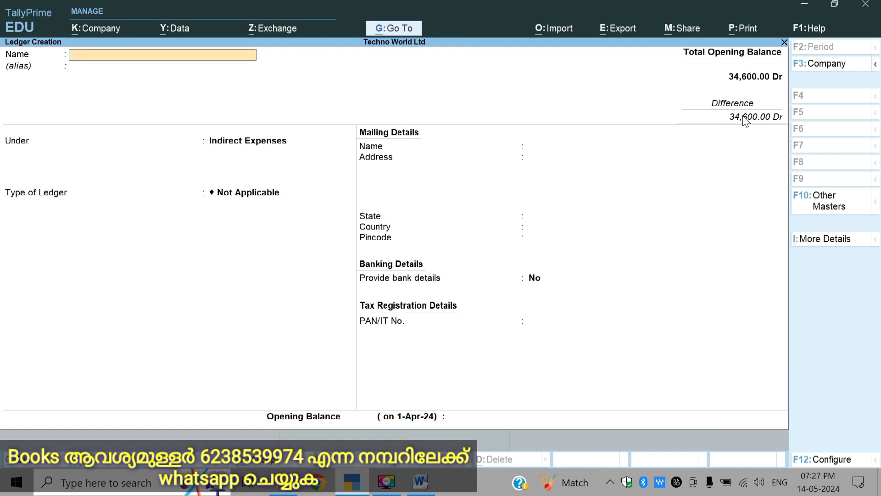
# Step: Enter a new ledger named Taxes & Insurance under Indirect Expenses, with the ledger type Not Applicable
pyautogui.write('Taxes & insurance')
pyautogui.press('Return')
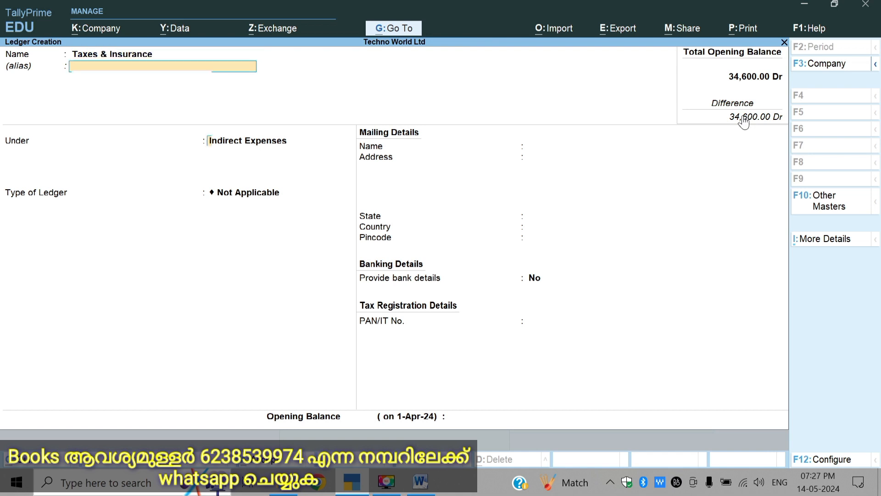
pyautogui.press('Return')
pyautogui.press('Return')
pyautogui.press('Return')
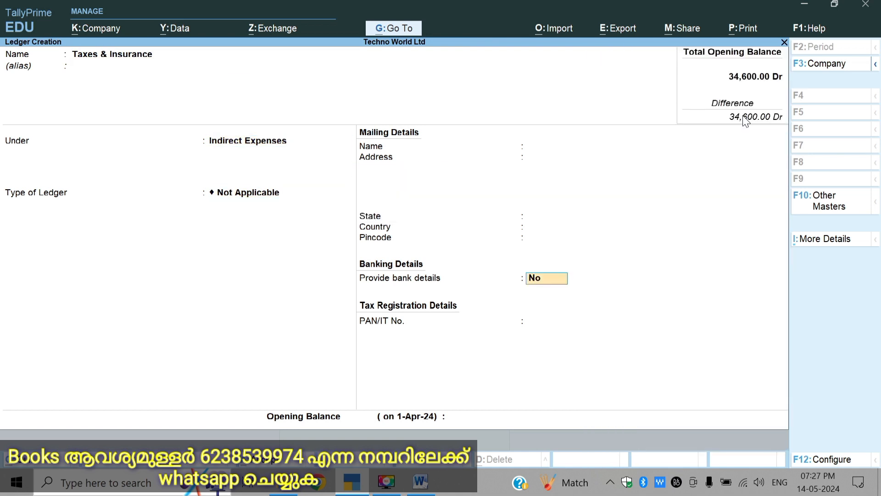
pyautogui.press('Return')
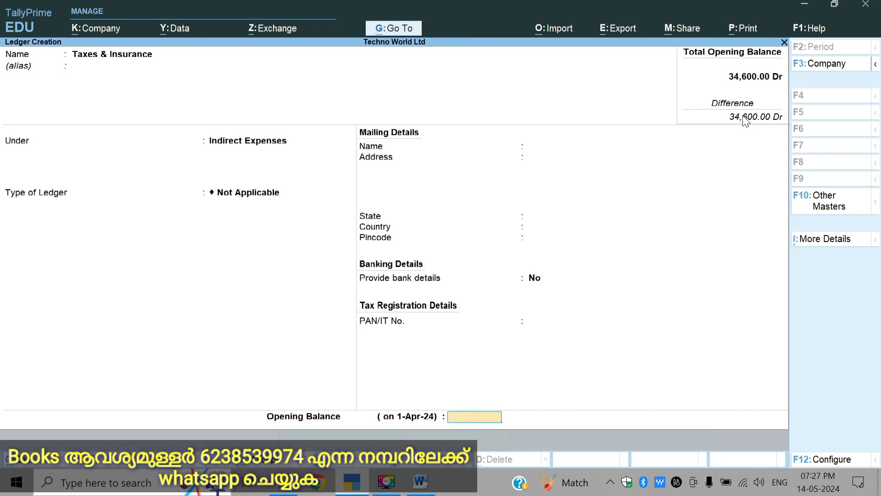
# Step: Set the Taxes & Insurance ledger's opening balance to 11900 Dr and save the ledger
pyautogui.write('11900')
pyautogui.press('Return')
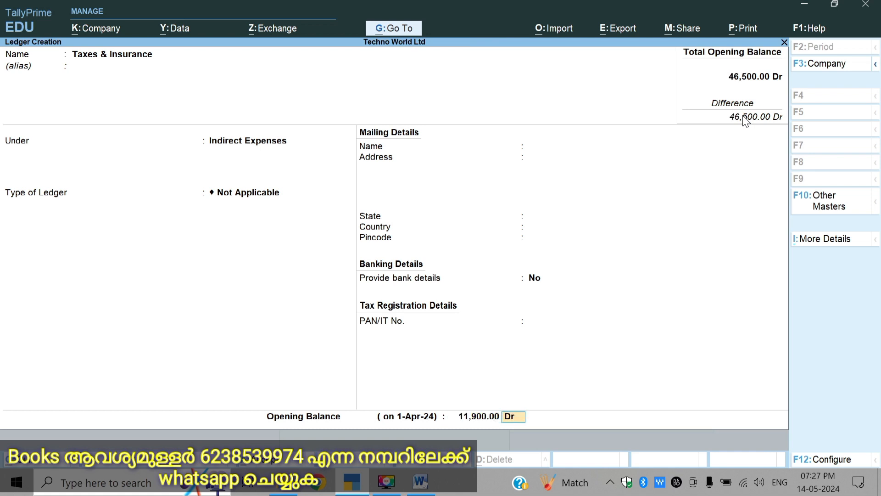
pyautogui.press('Return')
pyautogui.press('Return')
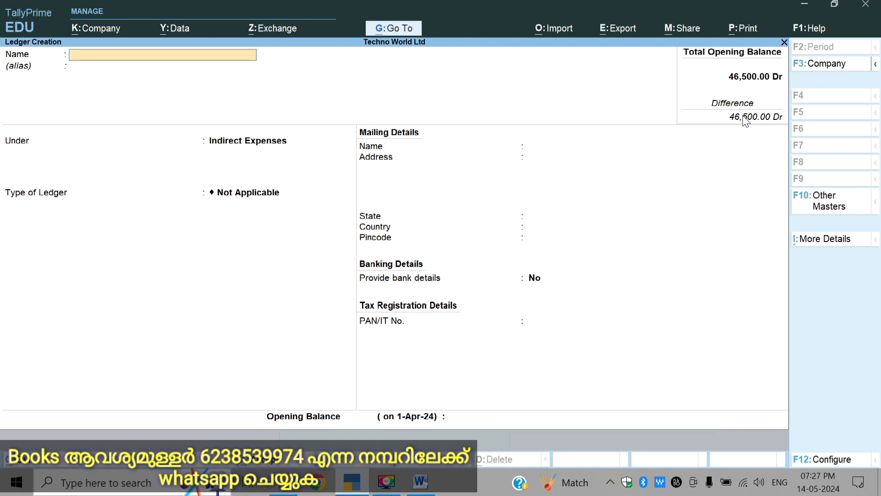
# Step: Enter a new ledger named Capital and place it under the Capital Account group
pyautogui.write('Capital')
pyautogui.press('Return')
pyautogui.press('Return')
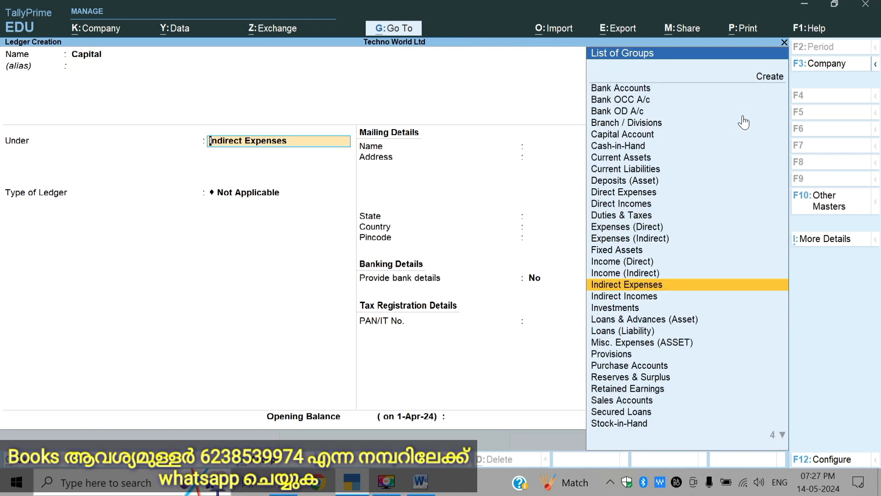
pyautogui.write('C')
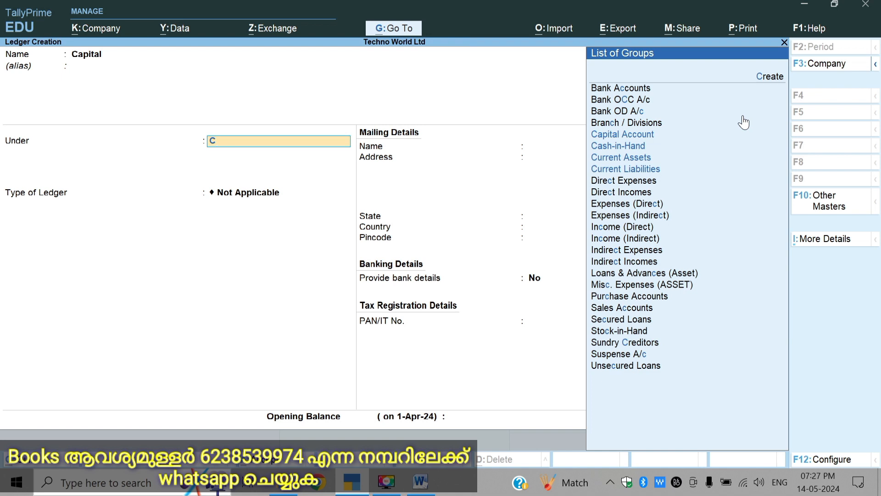
pyautogui.press('Down')
pyautogui.press('Up')
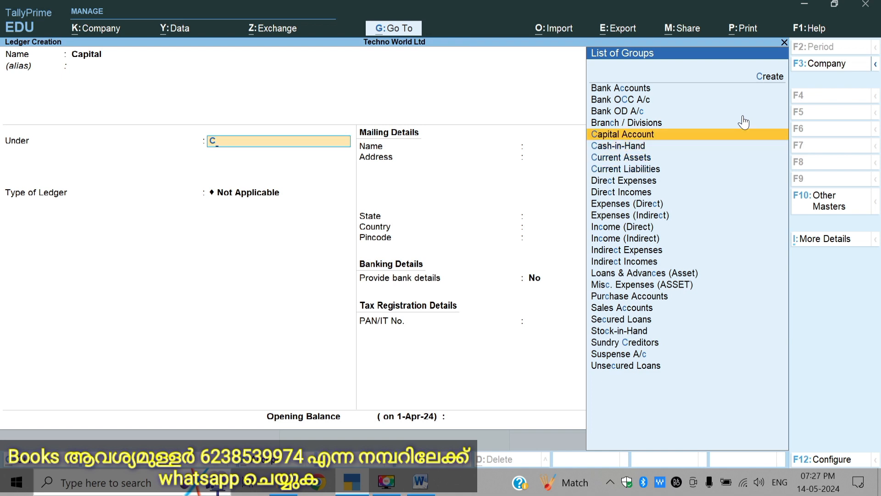
pyautogui.press('Return')
# Step: Check the capital amount in the Word assignment, then save the Capital ledger with an opening balance of 120000 Cr
pyautogui.press('Return')
pyautogui.press('Return')
pyautogui.press('Return')
pyautogui.press('Return')
pyautogui.press('Return')
pyautogui.press('Return')
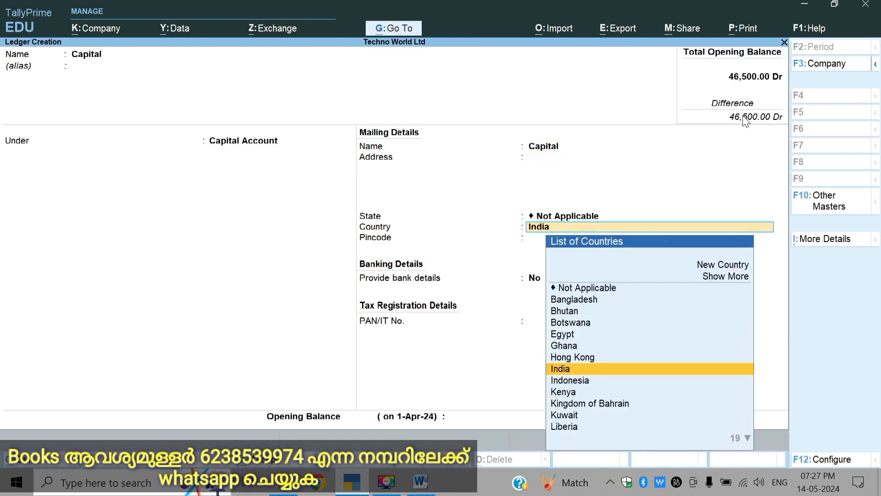
pyautogui.press('Return')
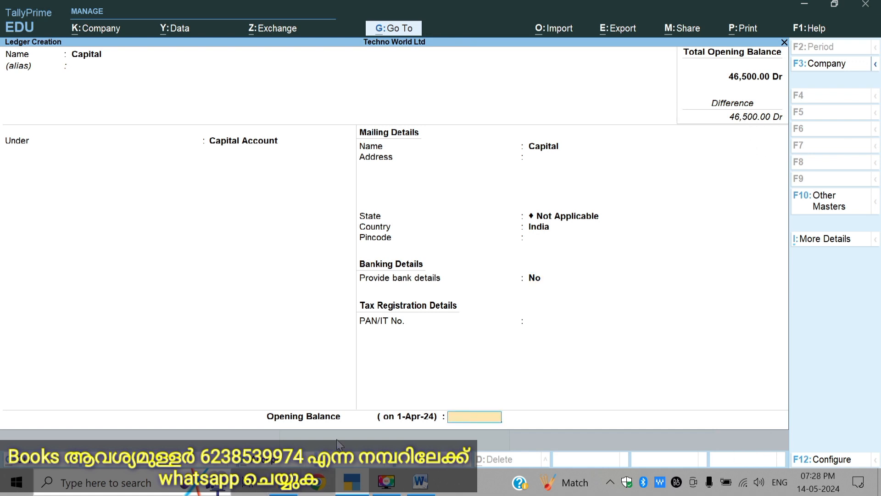
pyautogui.click(420, 481)
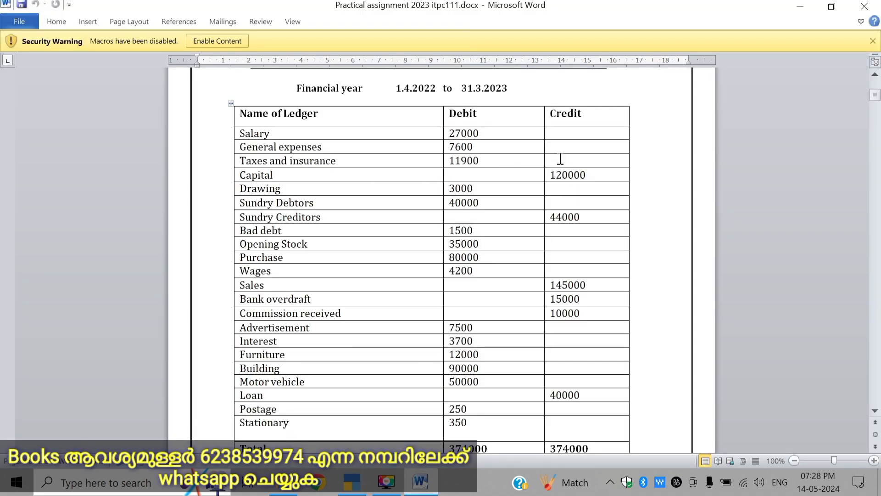
pyautogui.click(420, 481)
pyautogui.write('120000')
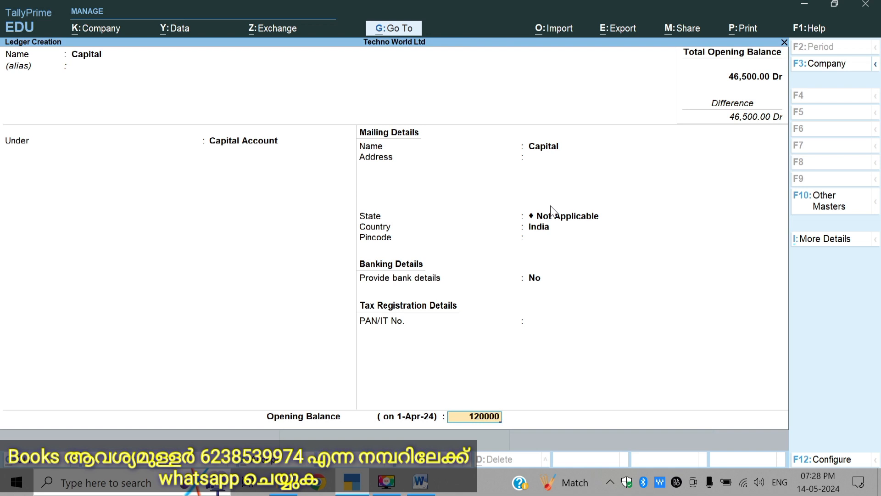
pyautogui.press('Return')
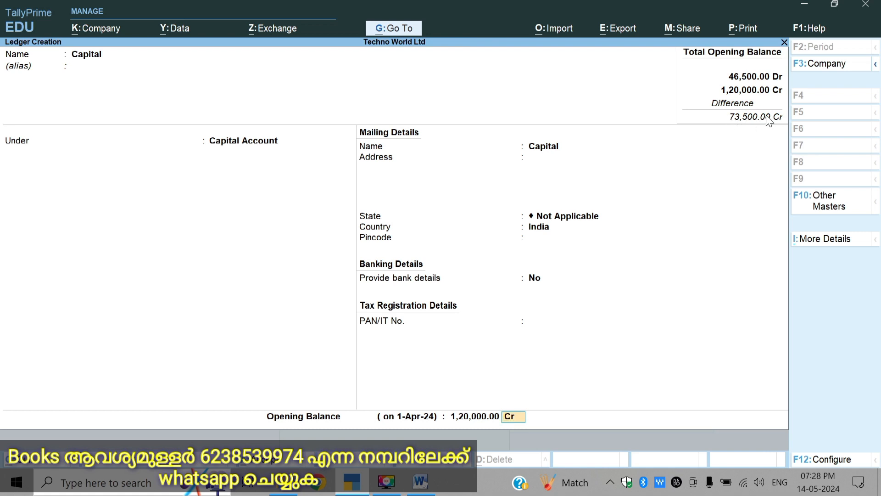
pyautogui.press('Return')
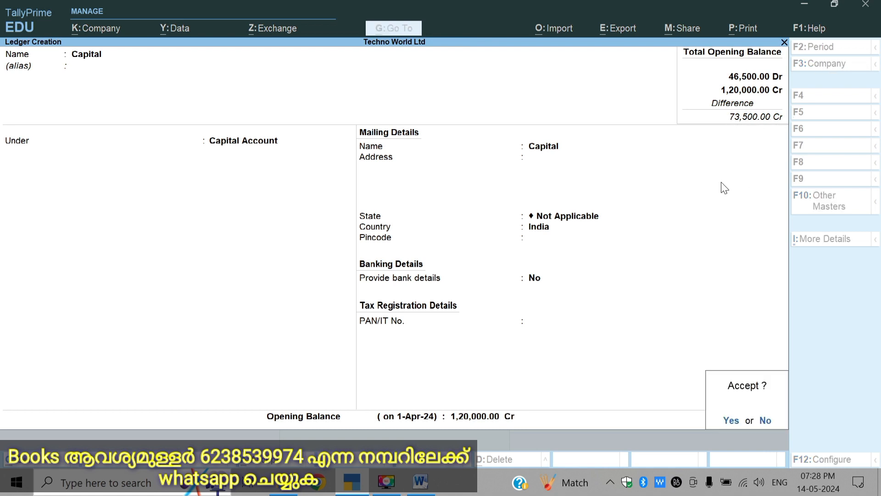
pyautogui.press('Return')
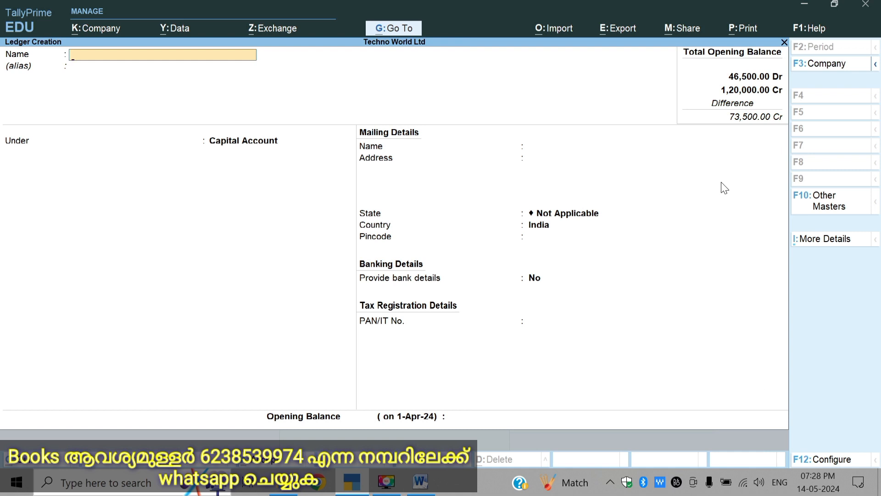
# Step: Enter a new ledger named Drawings under Capital Account, with country India and no bank details
pyautogui.write('Drawings')
pyautogui.press('Return')
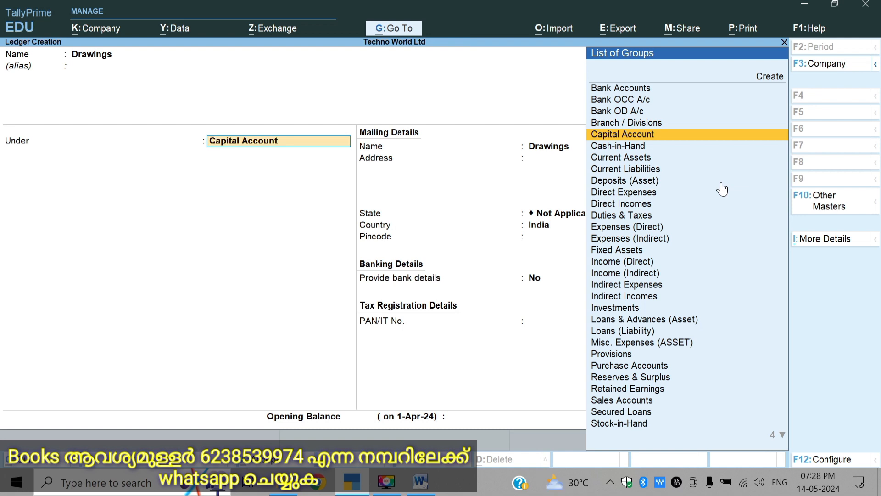
pyautogui.press('Return')
pyautogui.press('Return')
pyautogui.press('Return')
pyautogui.press('Return')
pyautogui.press('Return')
pyautogui.press('Return')
pyautogui.press('Return')
pyautogui.press('Return')
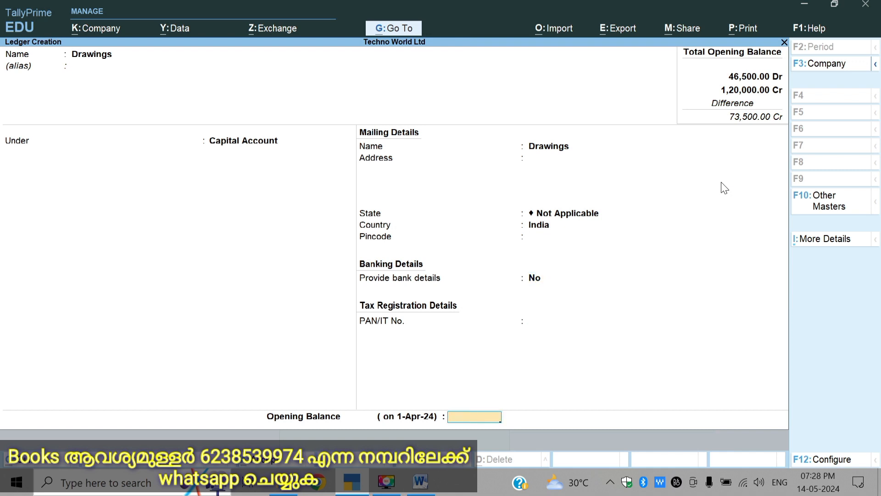
# Step: Set the Drawings opening balance to 3000 Dr, checking the amount in the Word assignment, and save the ledger
pyautogui.write('3000')
pyautogui.press('Return')
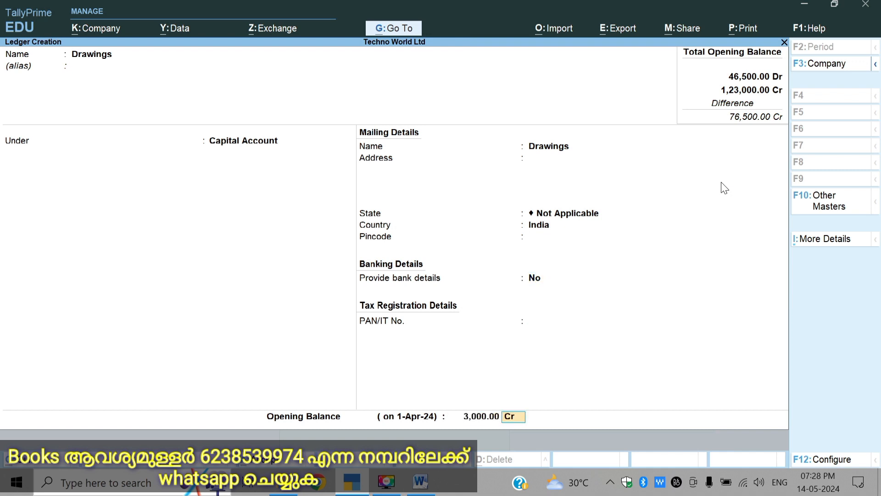
pyautogui.write('d')
pyautogui.click(420, 481)
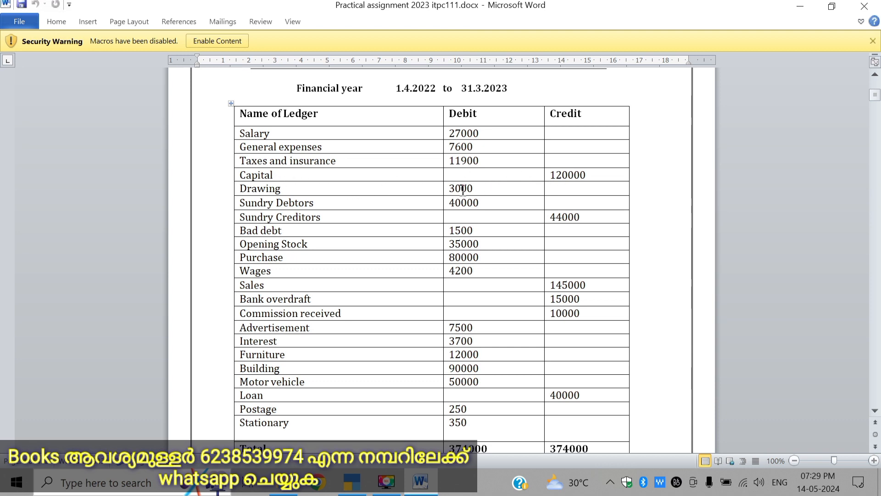
pyautogui.click(421, 481)
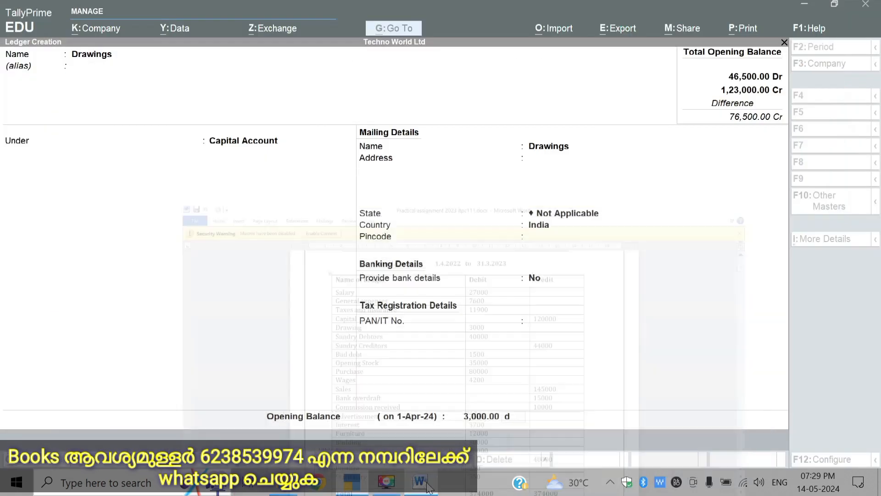
pyautogui.write('d')
pyautogui.press('Return')
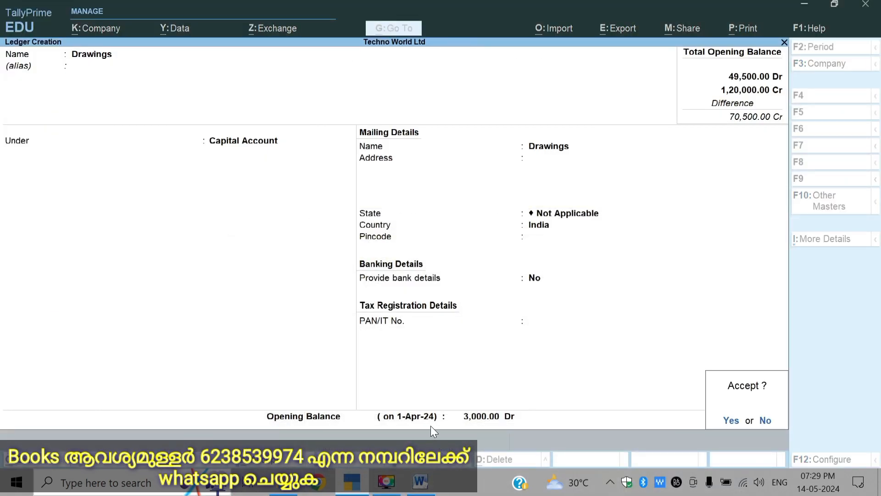
pyautogui.press('Return')
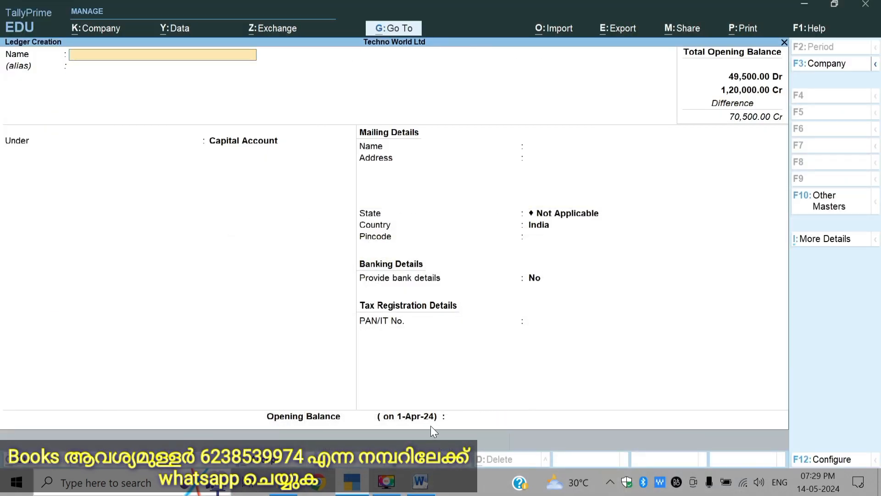
# Step: Enter a new ledger named Sundry Debtors and place it under the Sundry Debtors group
pyautogui.write('Sundry Debtors')
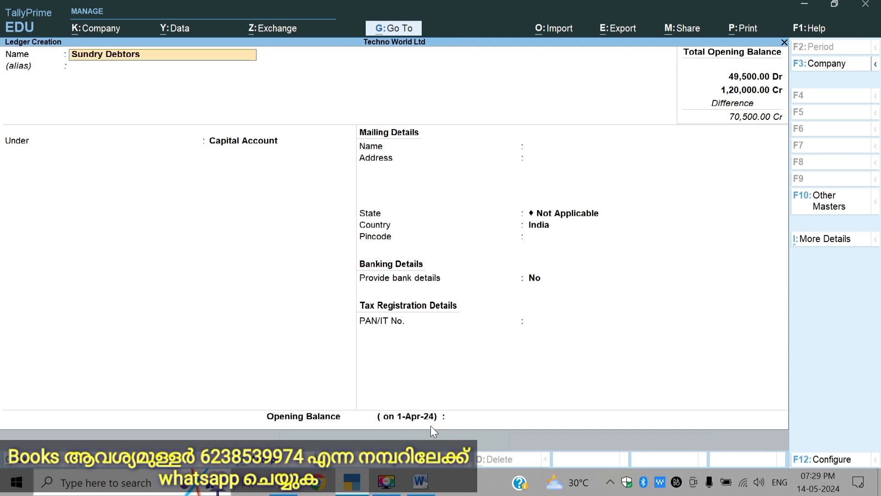
pyautogui.press('Return')
pyautogui.press('Return')
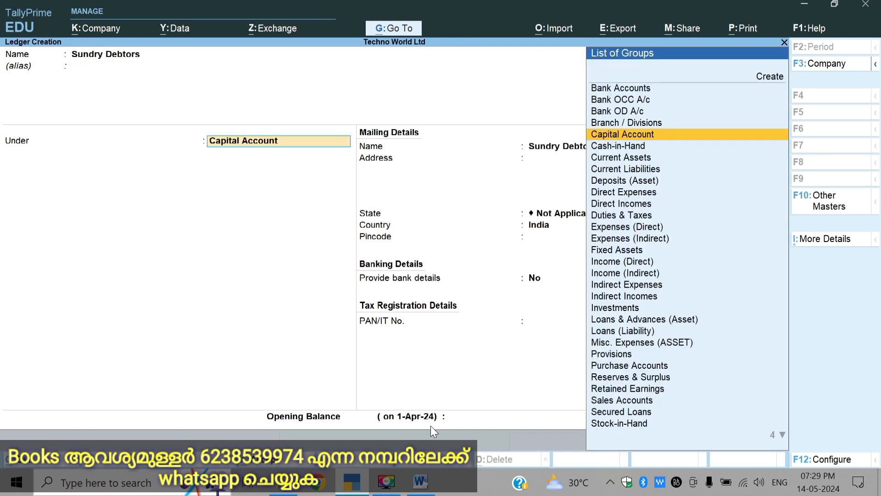
pyautogui.write('S')
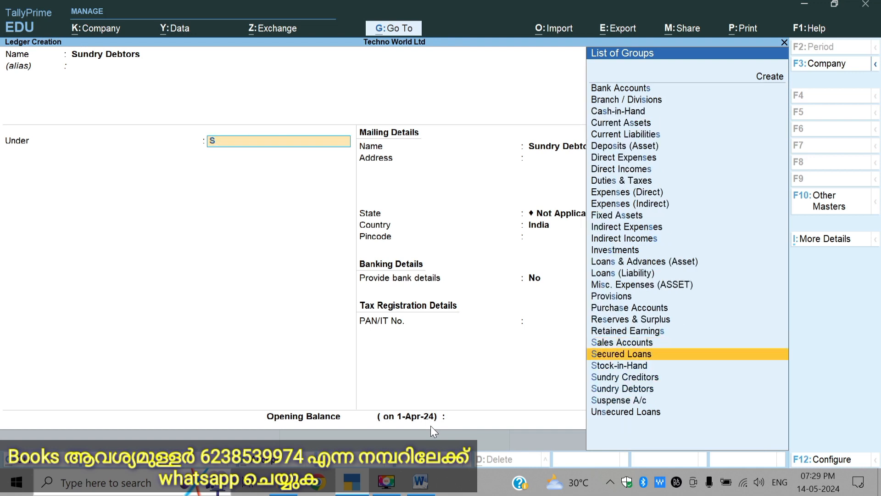
pyautogui.press('Down')
pyautogui.press('Down')
pyautogui.press('Down')
pyautogui.press('Down')
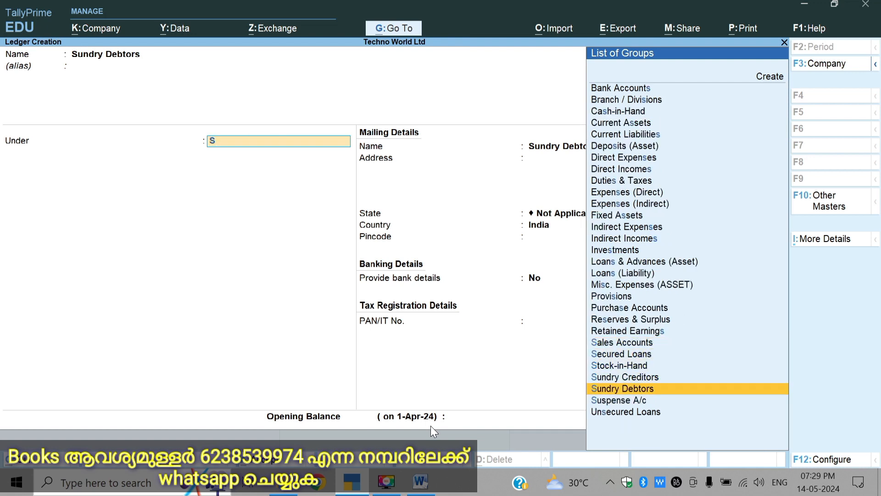
pyautogui.press('Return')
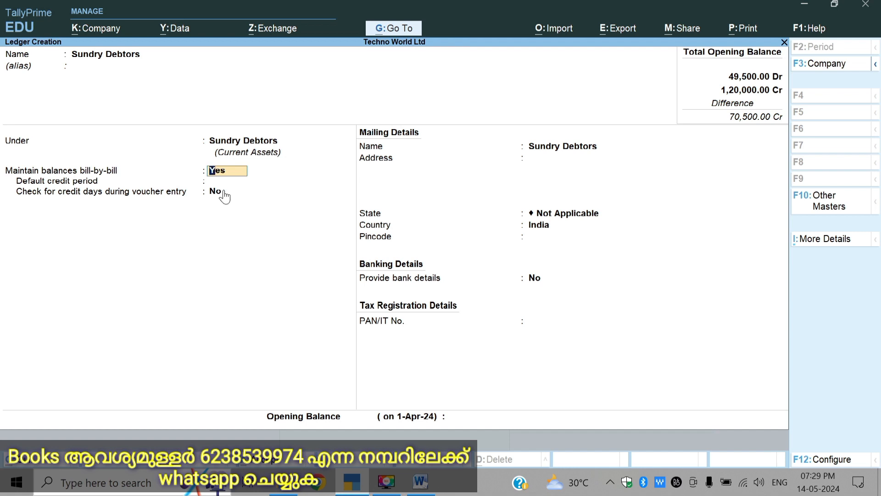
# Step: Keep bill-by-bill balances enabled for the Sundry Debtors ledger and set its opening balance to 40000 Dr
pyautogui.press('Return')
pyautogui.press('Return')
pyautogui.press('Return')
pyautogui.press('Return')
pyautogui.press('Return')
pyautogui.press('Return')
pyautogui.press('Return')
pyautogui.press('Return')
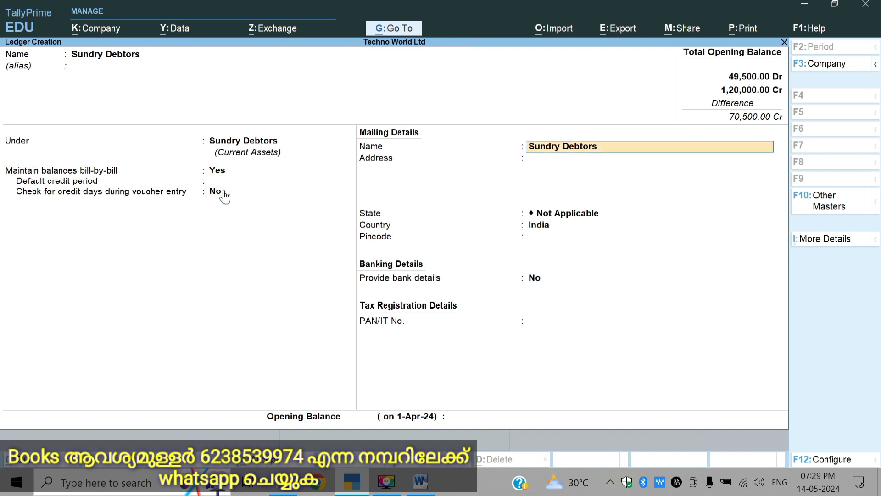
pyautogui.press('Return')
pyautogui.press('Return')
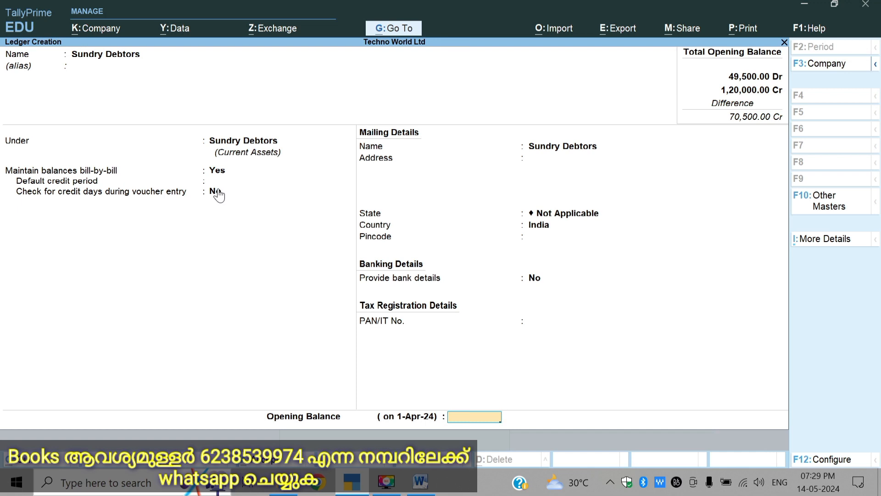
pyautogui.write('40000')
pyautogui.press('Return')
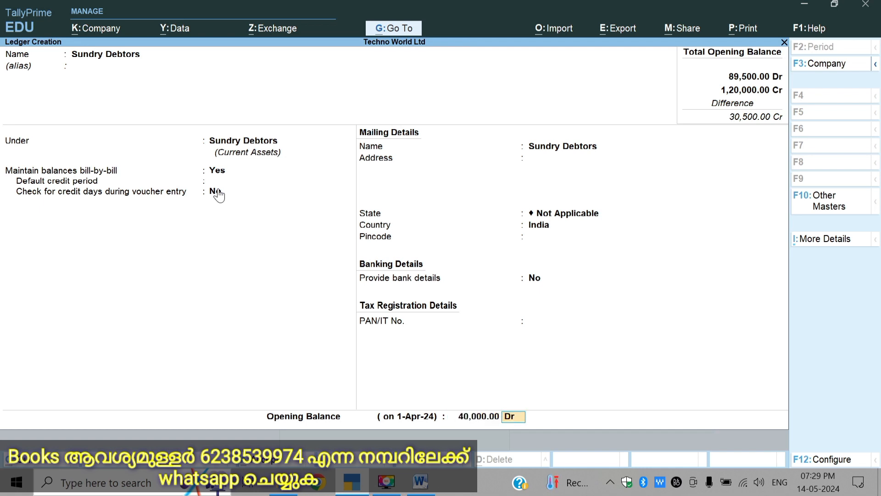
pyautogui.press('Return')
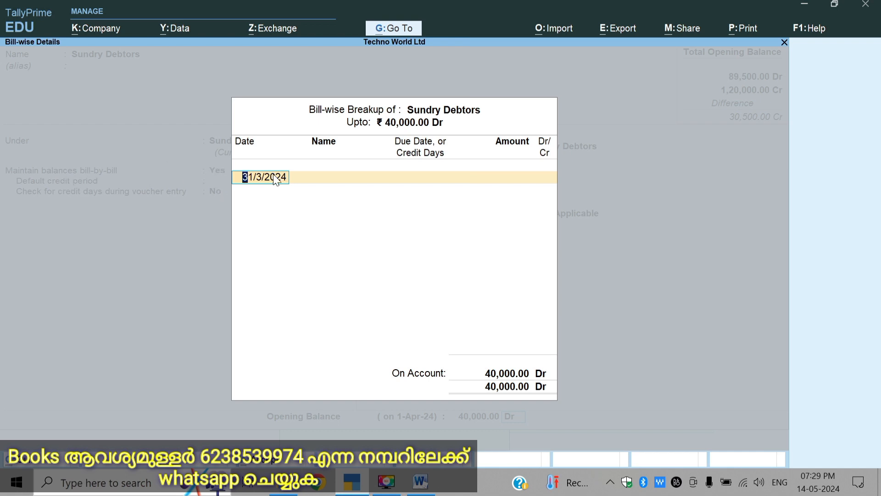
# Step: Record the Sundry Debtors balance as bill Ob dated 31/3/2024 for 40,000 Dr, then save the ledger
pyautogui.press('Return')
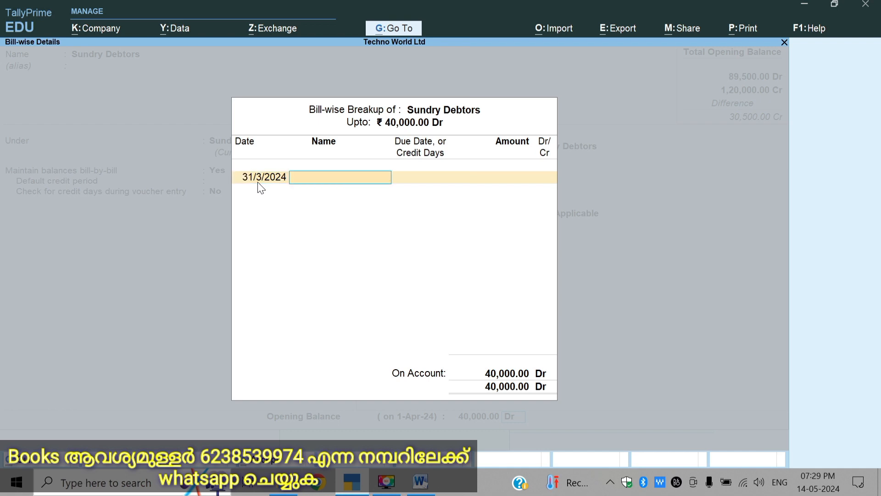
pyautogui.write('Ob')
pyautogui.press('Return')
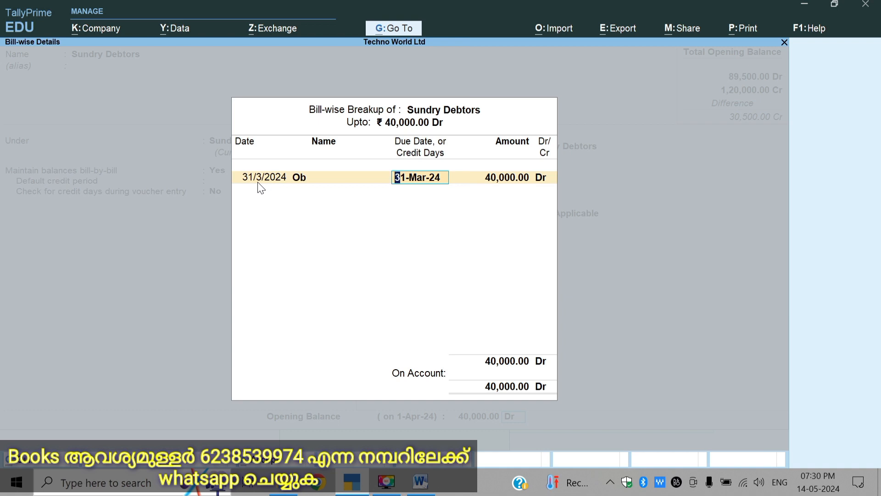
pyautogui.press('Return')
pyautogui.press('Return')
pyautogui.press('Return')
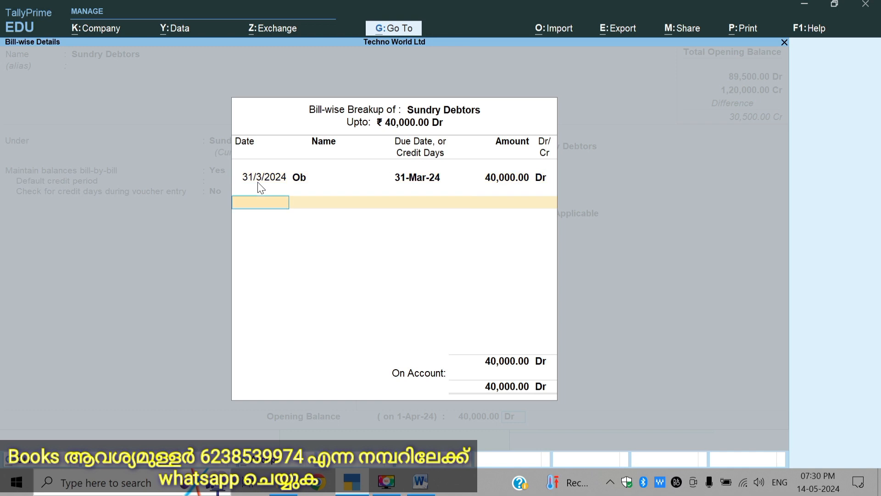
pyautogui.press('Return')
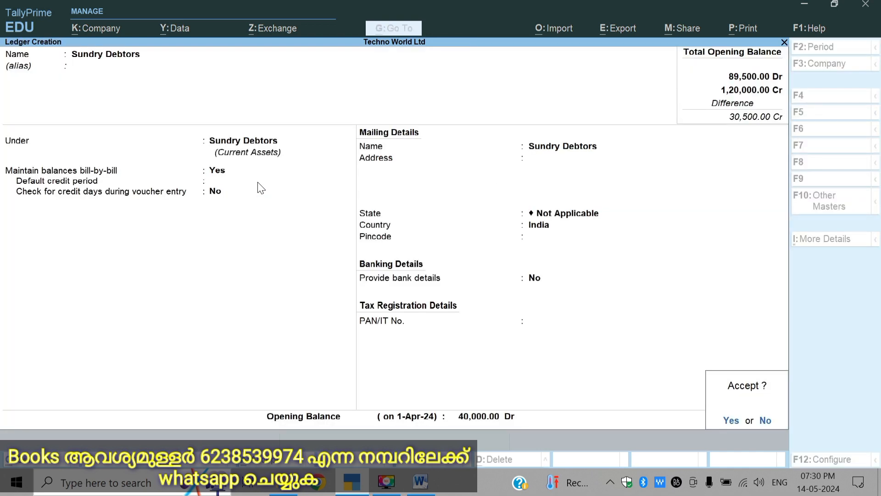
pyautogui.press('Return')
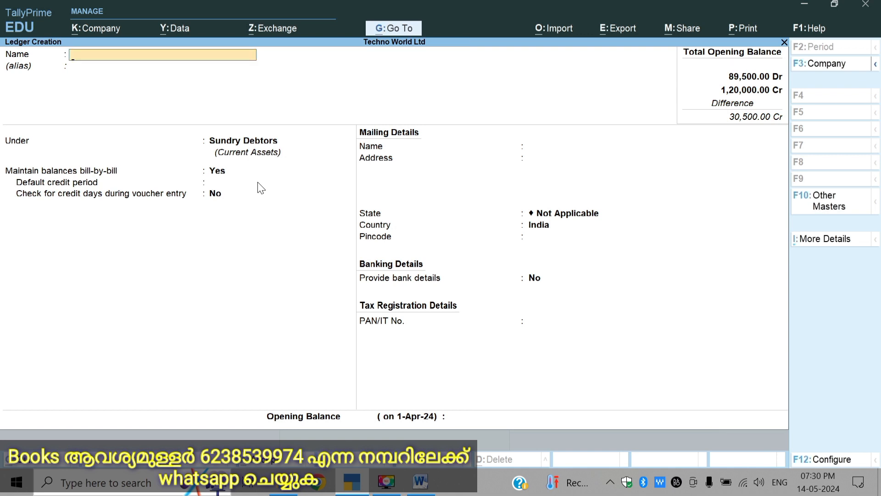
# Step: Enter a new ledger named Sundry Creditors and place it under the Sundry Creditors group
pyautogui.write('Sundry creditors')
pyautogui.press('Return')
pyautogui.write('S')
pyautogui.press('Down')
pyautogui.press('Down')
pyautogui.press('Down')
pyautogui.press('Down')
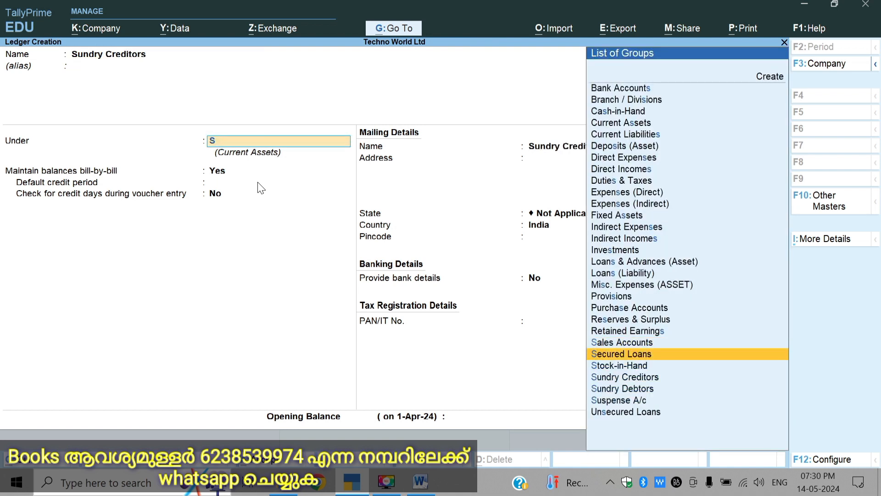
pyautogui.press('Return')
pyautogui.press('Return')
pyautogui.press('Return')
pyautogui.press('Return')
pyautogui.press('Return')
pyautogui.press('Return')
pyautogui.press('Return')
pyautogui.press('Return')
pyautogui.press('Return')
pyautogui.press('Return')
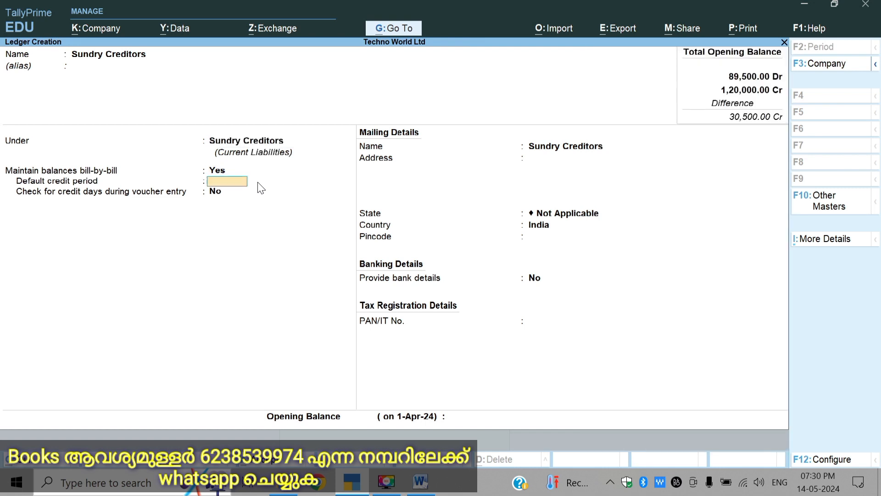
# Step: Keep bill-by-bill balances enabled for the Sundry Creditors ledger and set its opening balance to 44000 Cr
pyautogui.press('Return')
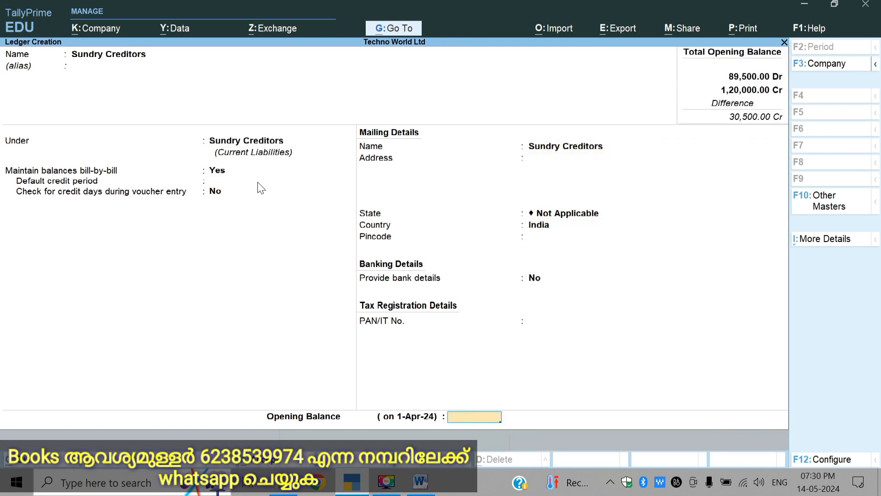
pyautogui.write('44000')
pyautogui.press('Return')
# Step: Record the Sundry Creditors balance as bill Ob dated 31/3/2024 for 44,000 Cr, then save the ledger
pyautogui.press('Return')
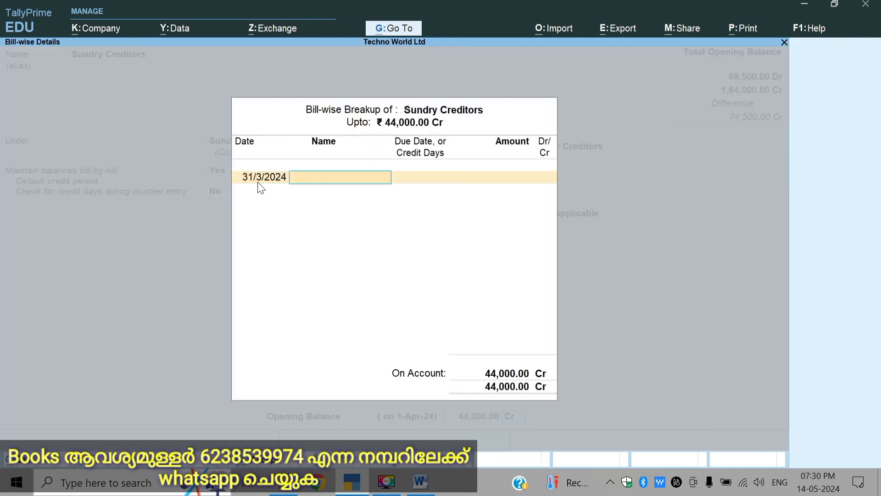
pyautogui.write('Ob')
pyautogui.press('Return')
pyautogui.press('Return')
pyautogui.press('Return')
pyautogui.press('Return')
pyautogui.press('Return')
pyautogui.press('Return')
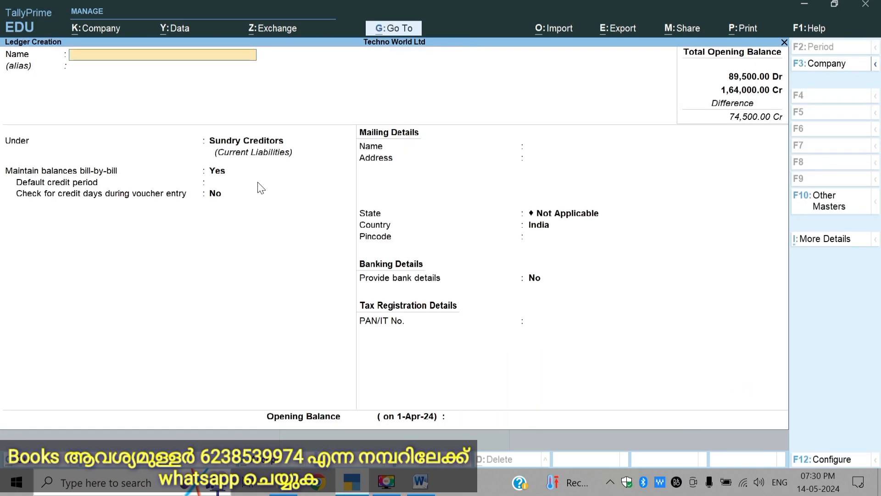
# Step: Enter a new ledger named Bad Debt and place it under the Indirect Expenses group
pyautogui.write('Bad Deebt')
pyautogui.press('Return')
pyautogui.press('BackSpace')
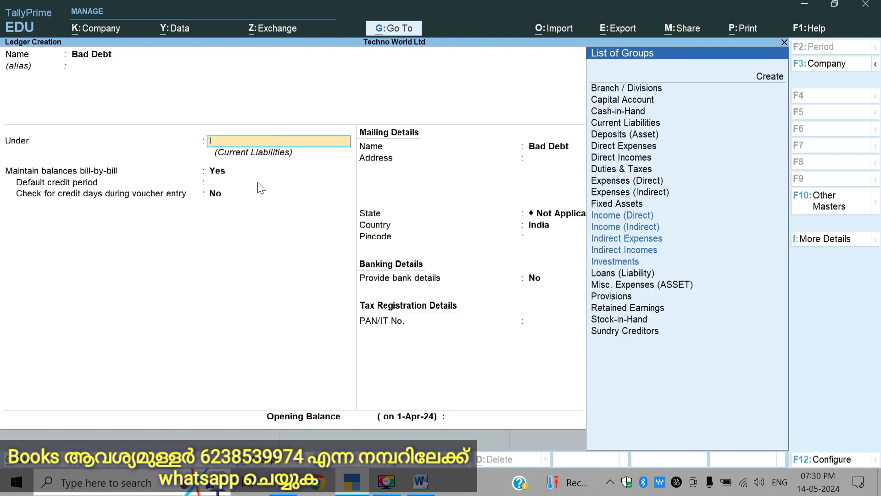
pyautogui.write('I')
pyautogui.press('Down')
pyautogui.press('Down')
pyautogui.press('Down')
pyautogui.press('Return')
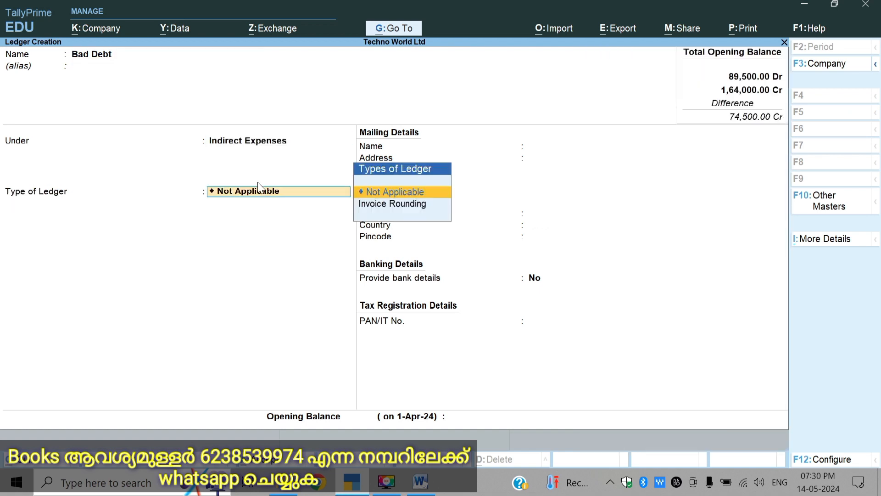
# Step: Leave the Bad Debt ledger type as Not Applicable, set its opening balance to 1500 Dr and save the ledger
pyautogui.press('Return')
pyautogui.press('Return')
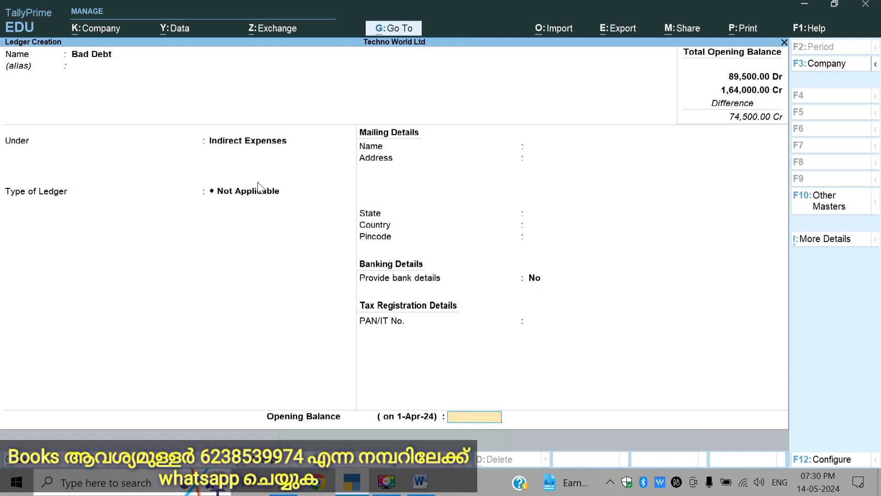
pyautogui.write('1500')
pyautogui.press('Return')
pyautogui.press('Return')
pyautogui.press('Return')
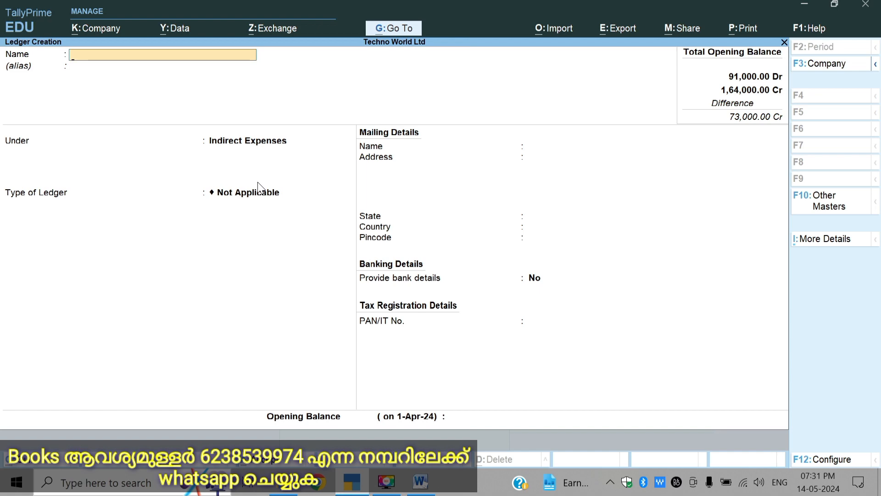
# Step: Check the Opening Stock and Purchase rows in the Word assignment, then enter a Purchase ledger under Purchase Accounts with type Not Applicable
pyautogui.click(420, 480)
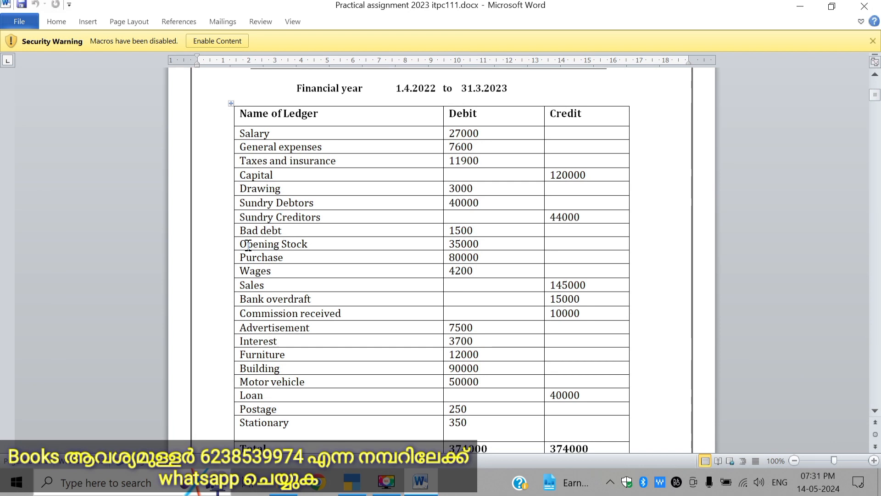
pyautogui.moveTo(248, 243); pyautogui.dragTo(472, 242)
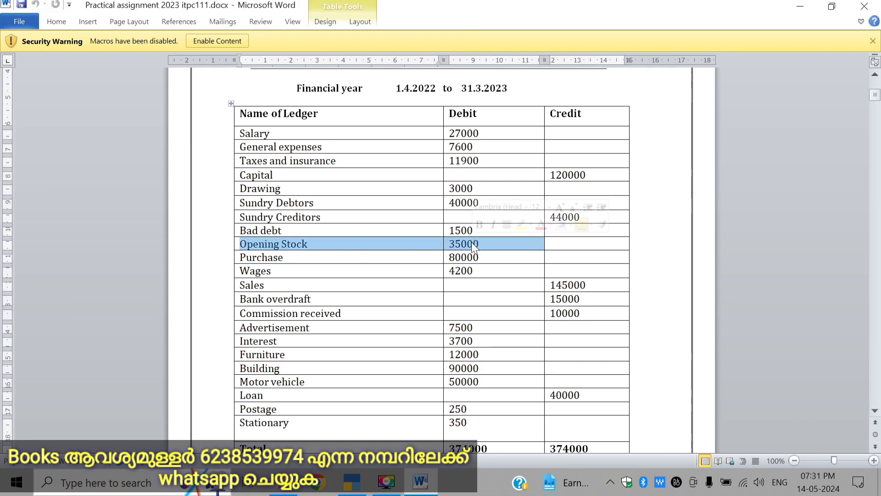
pyautogui.click(288, 258)
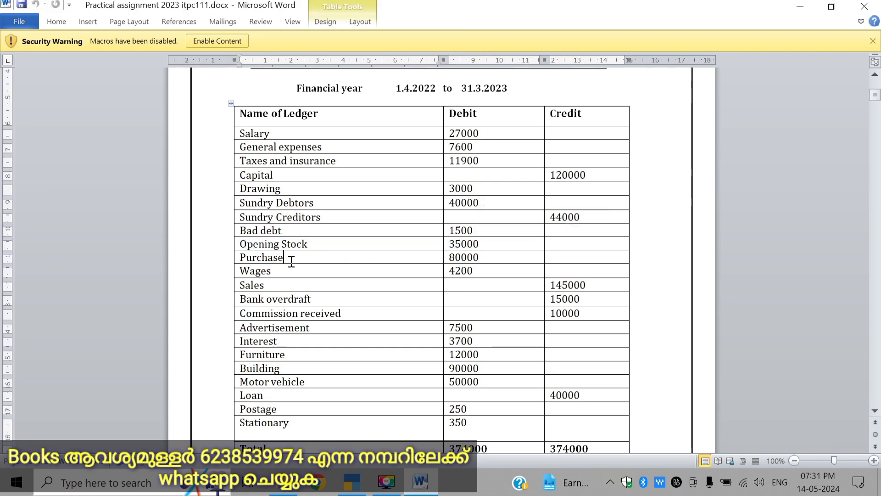
pyautogui.click(351, 481)
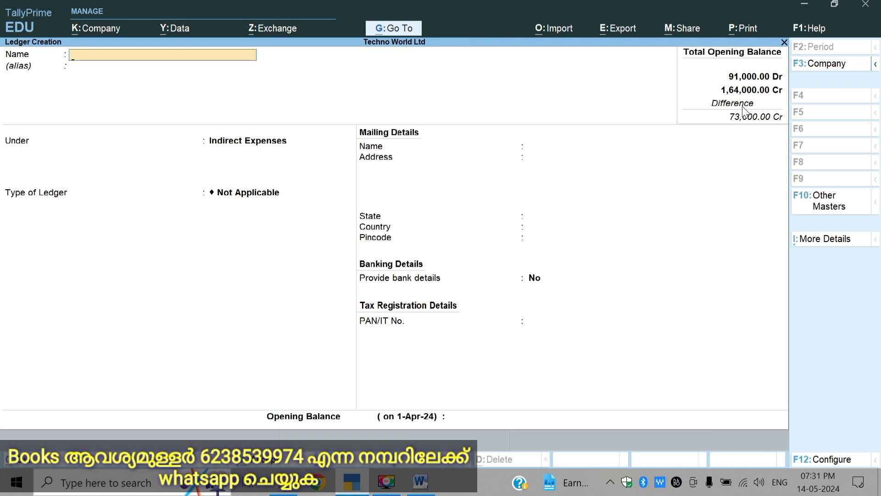
pyautogui.write('Purchase')
pyautogui.press('Return')
pyautogui.press('Return')
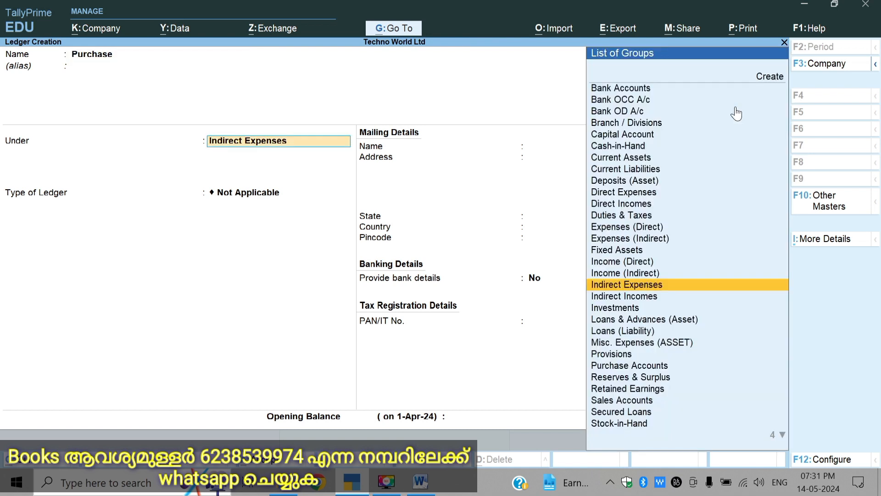
pyautogui.write('P')
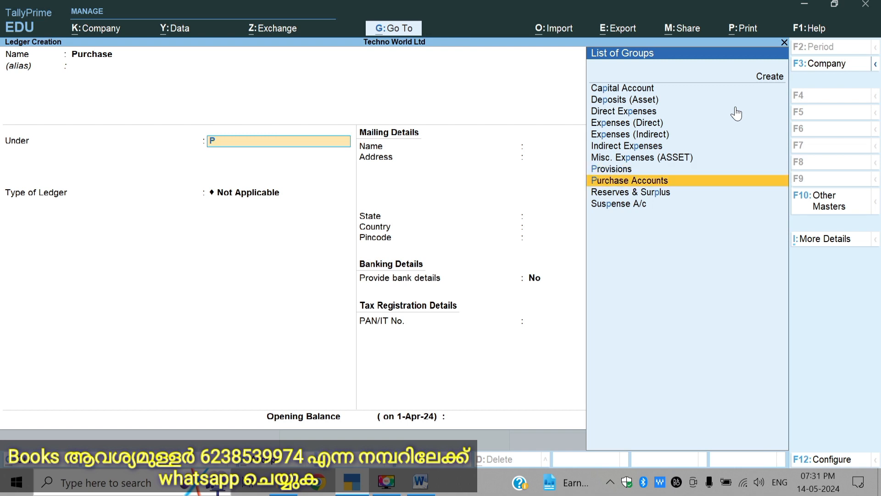
pyautogui.press('Return')
pyautogui.press('Return')
pyautogui.press('Return')
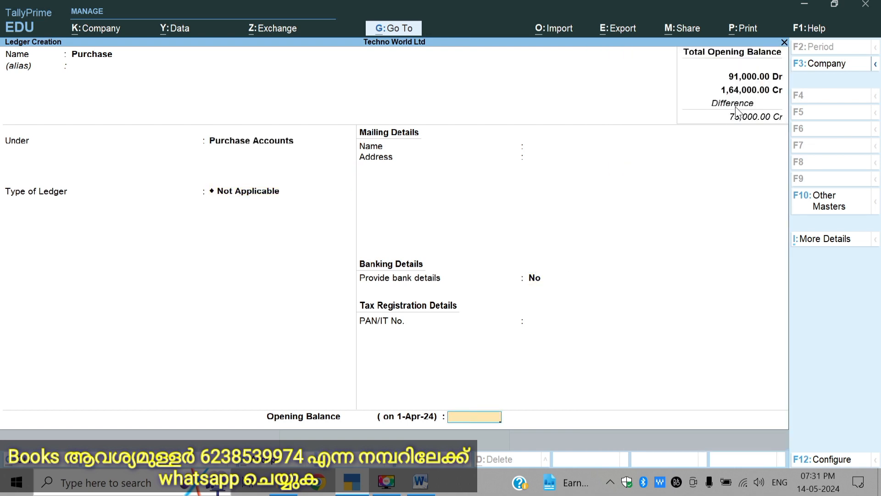
# Step: Set the Purchase ledger's opening balance to 80000 Dr and save the ledger
pyautogui.write('80000')
pyautogui.press('Return')
pyautogui.press('Return')
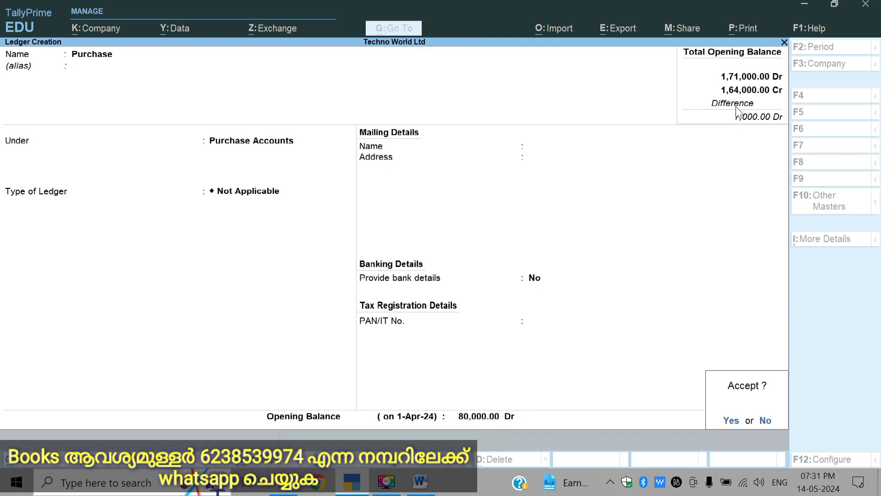
pyautogui.press('Return')
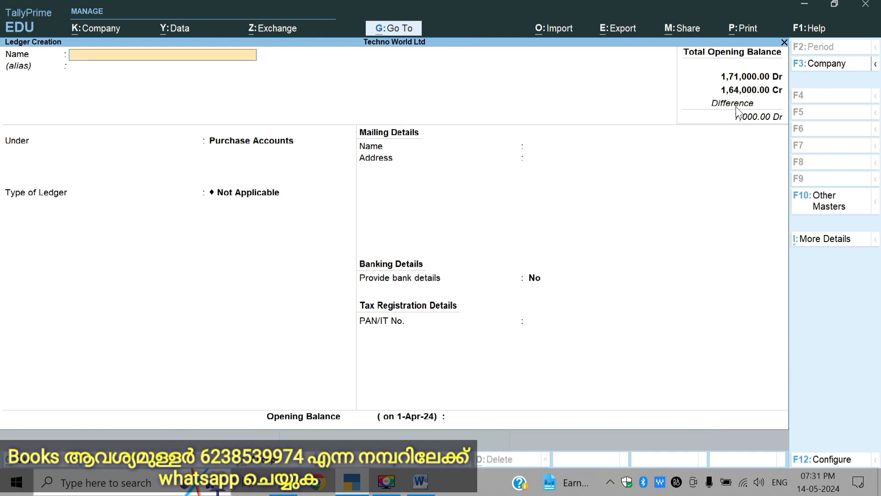
# Step: Enter a new ledger named Wage and place it under the Direct Expenses group
pyautogui.write('Wage')
pyautogui.press('Return')
pyautogui.press('Return')
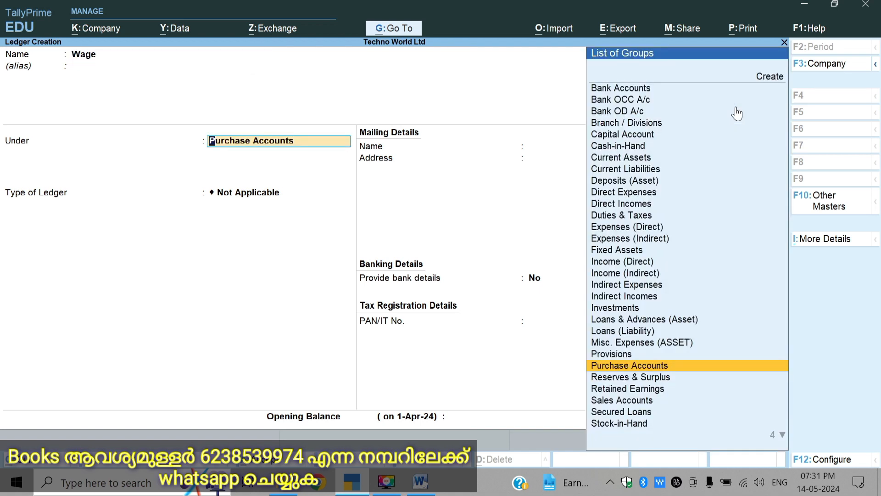
pyautogui.write('D')
pyautogui.press('Down')
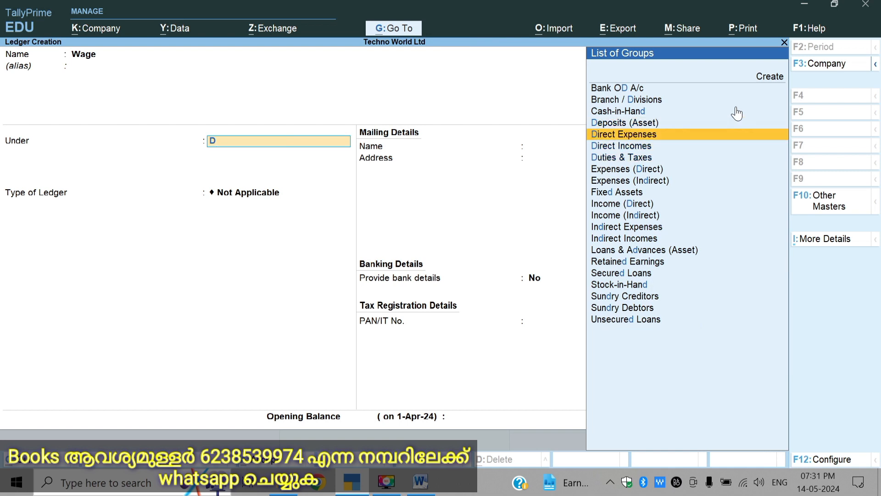
pyautogui.press('Down')
pyautogui.press('Up')
pyautogui.press('Return')
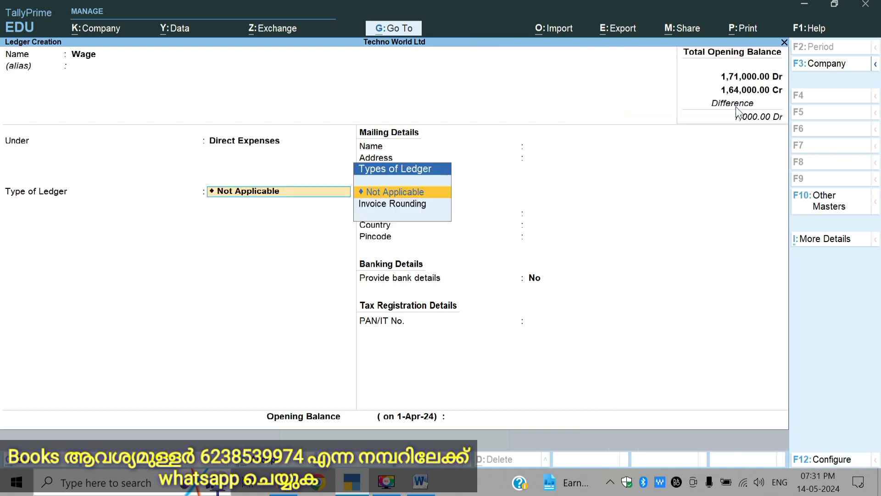
# Step: Keep the Wage ledger type as Not Applicable, set its opening balance to 4200 Dr and save the ledger
pyautogui.press('Return')
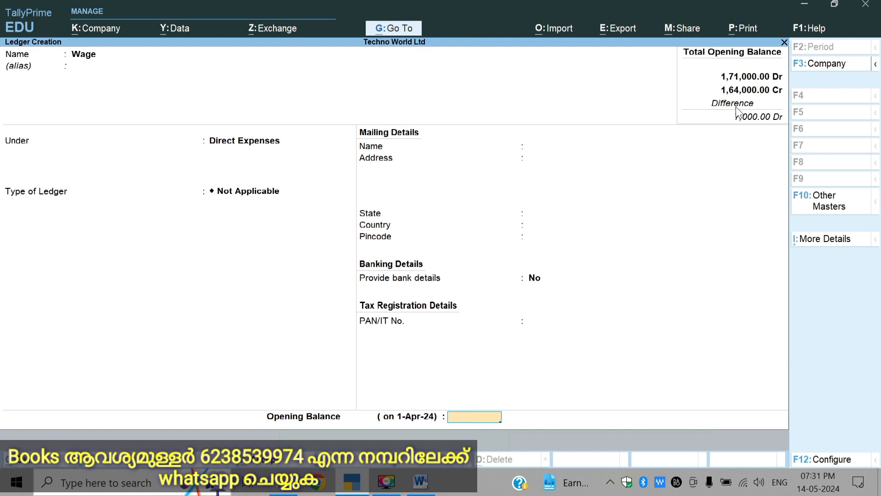
pyautogui.write('4200')
pyautogui.press('Return')
pyautogui.press('Return')
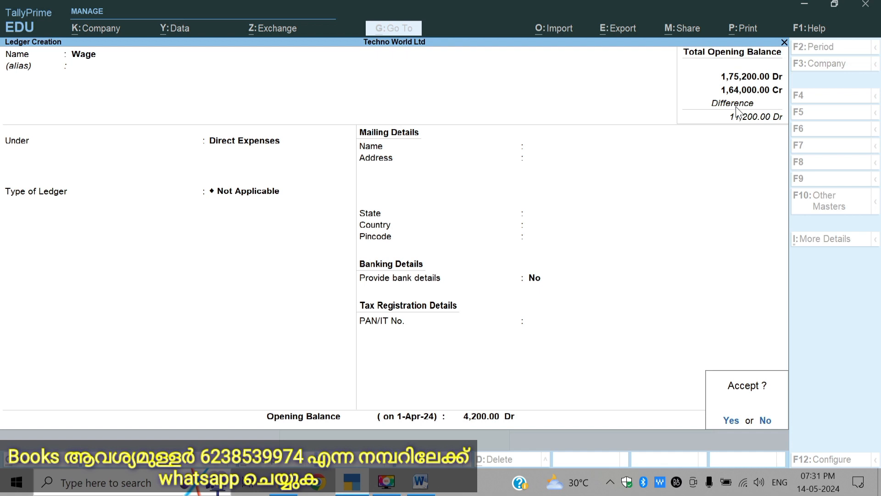
pyautogui.press('Return')
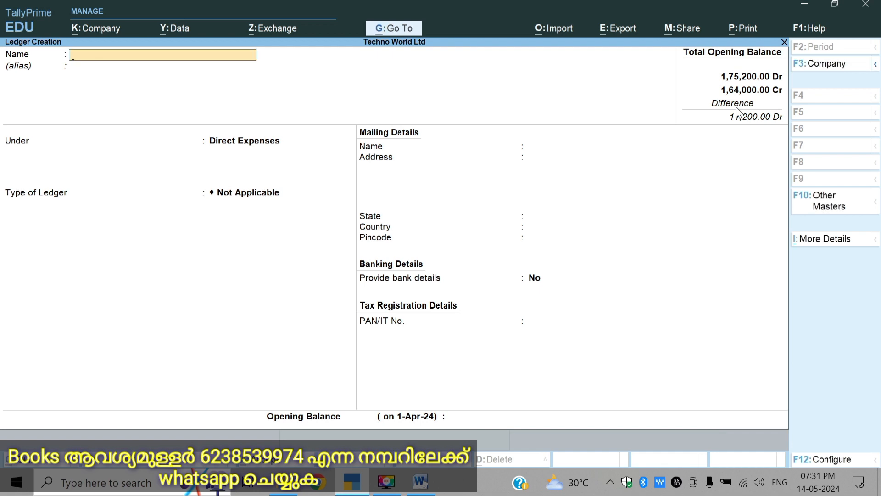
# Step: Enter a new ledger named Sales under the Sales Accounts group with the ledger type Not Applicable
pyautogui.write('Sales')
pyautogui.press('Return')
pyautogui.press('Return')
pyautogui.write('S')
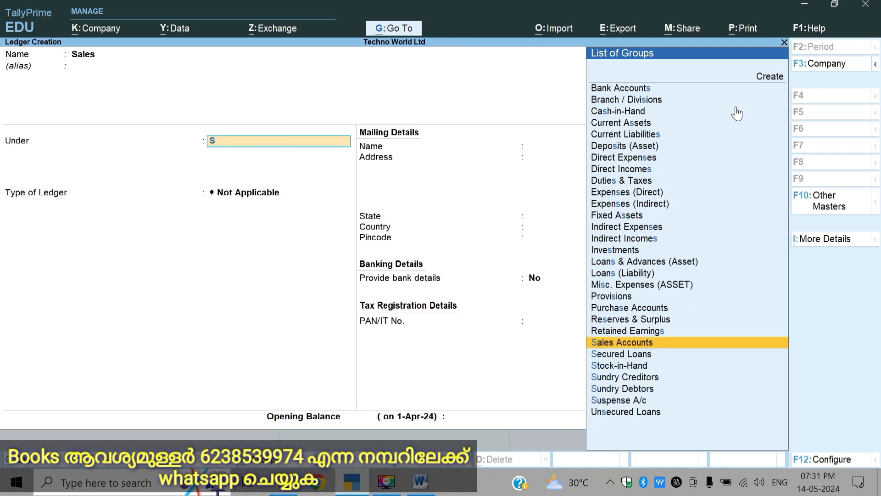
pyautogui.press('Return')
pyautogui.press('Return')
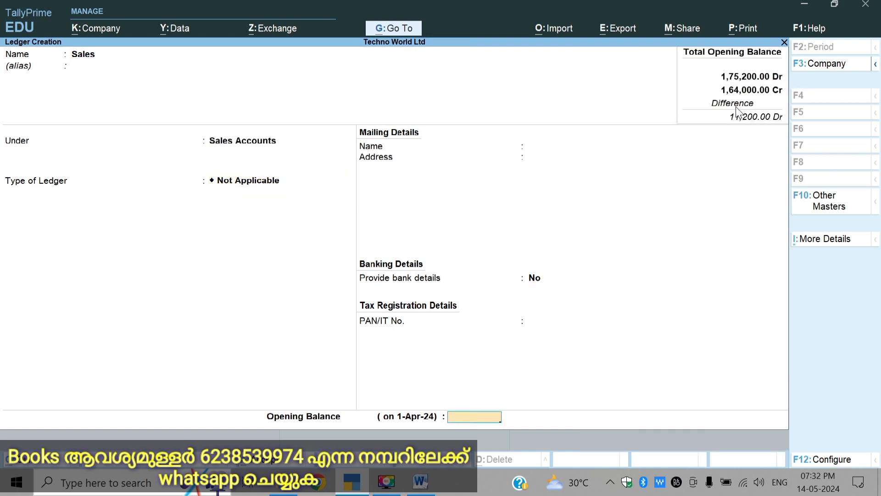
# Step: Set the Sales ledger's opening balance to 145000 Cr and save the ledger
pyautogui.write('145000')
pyautogui.press('Return')
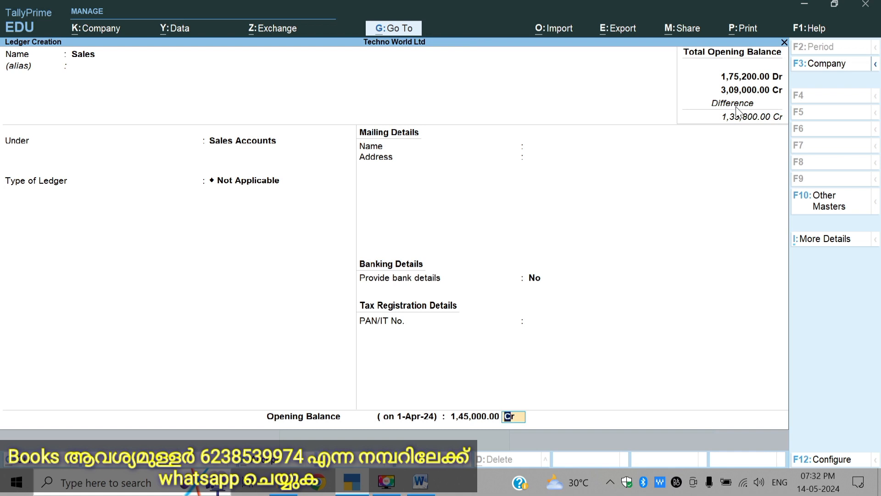
pyautogui.press('Return')
pyautogui.press('Return')
# Step: Enter a new ledger named Bank Overdraft and place it under the Bank OD A/c group
pyautogui.write('Ba')
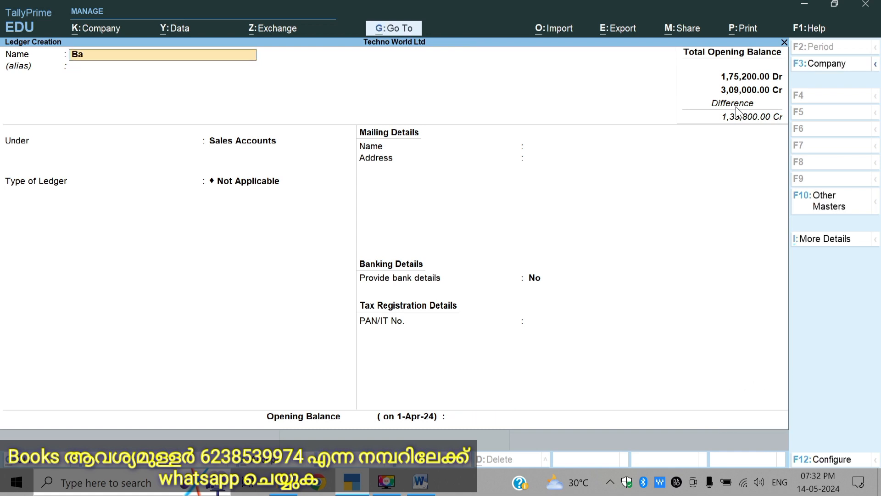
pyautogui.write('nk Overdraft')
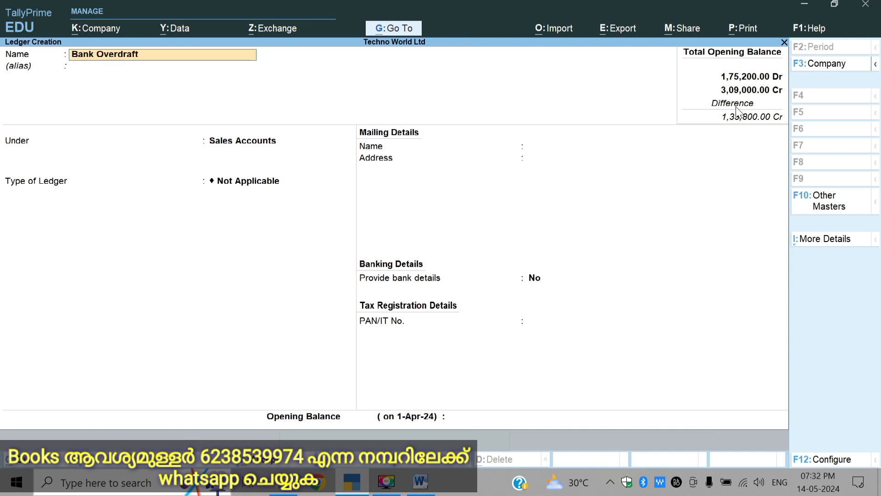
pyautogui.press('Return')
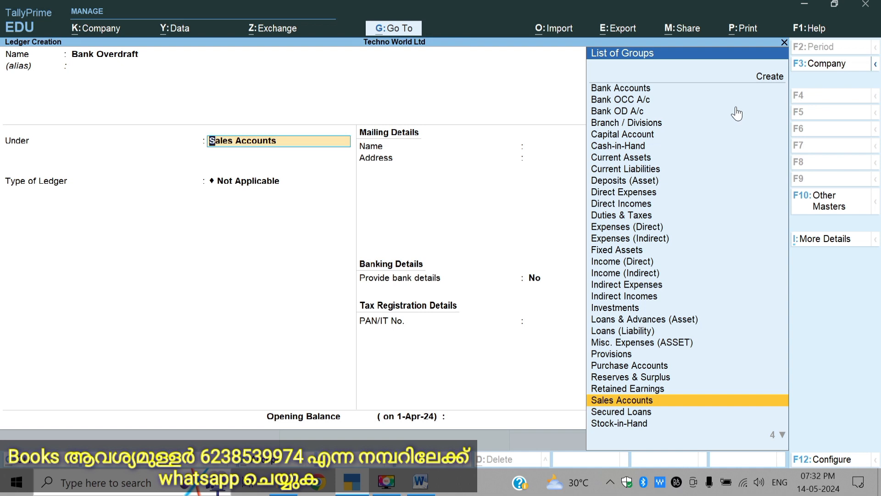
pyautogui.press('Up')
pyautogui.press('Up')
pyautogui.press('Up')
pyautogui.press('Up')
pyautogui.press('Up')
pyautogui.press('Up')
pyautogui.press('Up')
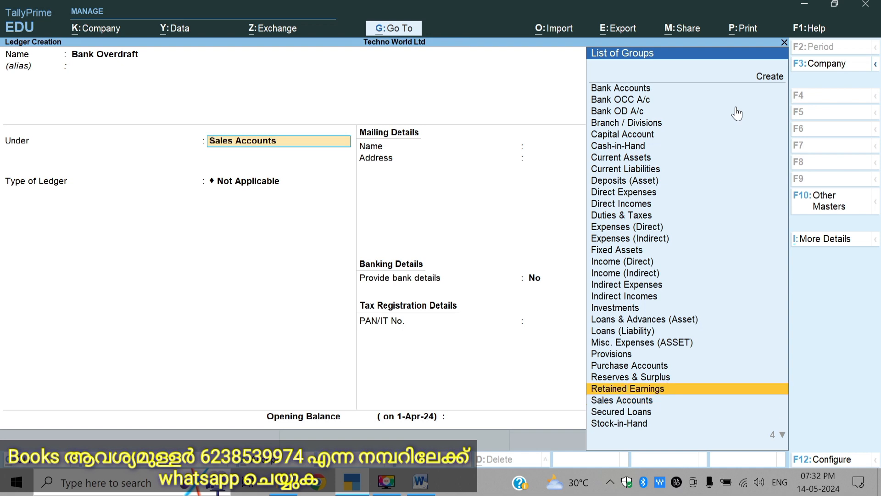
pyautogui.press('Up')
pyautogui.press('Up')
pyautogui.press('Up')
pyautogui.press('Up')
pyautogui.press('Up')
pyautogui.press('Up')
pyautogui.press('Up')
pyautogui.press('Up')
pyautogui.press('Up')
pyautogui.press('Up')
pyautogui.press('Up')
pyautogui.press('Up')
pyautogui.press('Up')
pyautogui.press('Up')
pyautogui.press('Up')
pyautogui.press('Up')
pyautogui.press('Up')
pyautogui.press('Up')
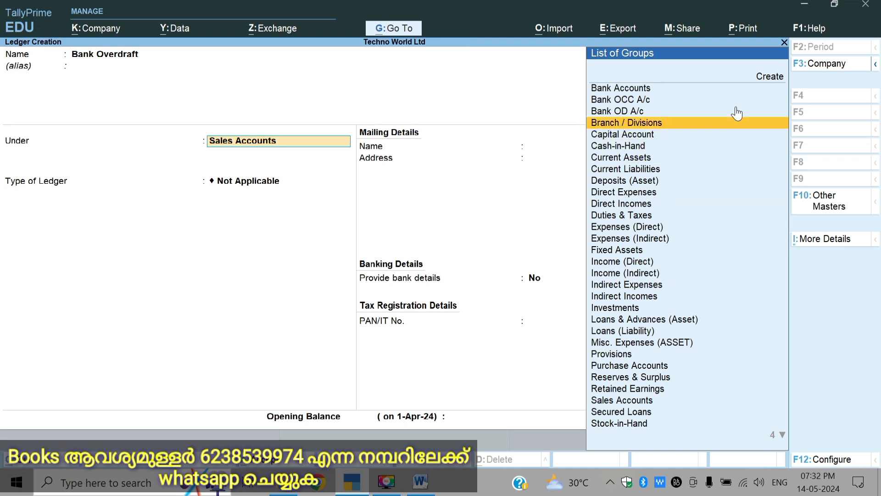
pyautogui.press('Return')
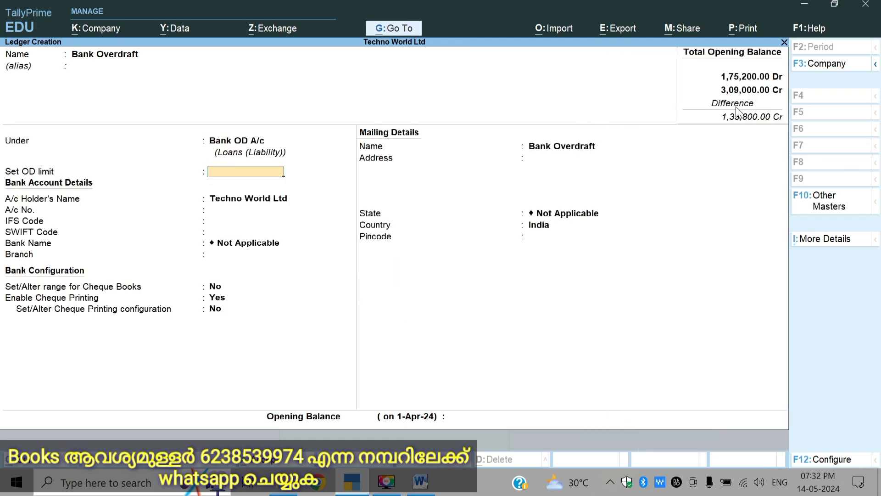
# Step: Leave the Bank Overdraft ledger's OD limit and bank details at their defaults, set its opening balance to 15000 Cr and save it
pyautogui.press('Return')
pyautogui.press('Return')
pyautogui.press('Return')
pyautogui.press('Return')
pyautogui.press('Return')
pyautogui.press('Return')
pyautogui.press('Return')
pyautogui.press('Return')
pyautogui.press('Return')
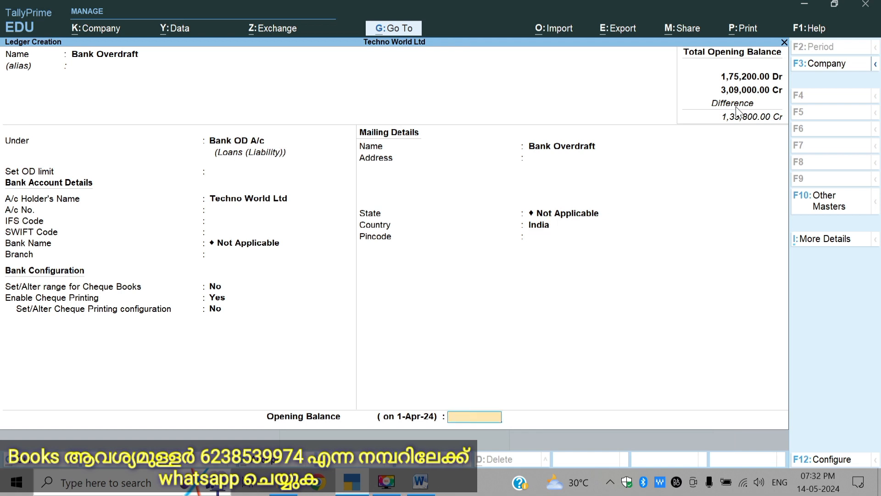
pyautogui.write('15000')
pyautogui.press('Return')
pyautogui.press('Return')
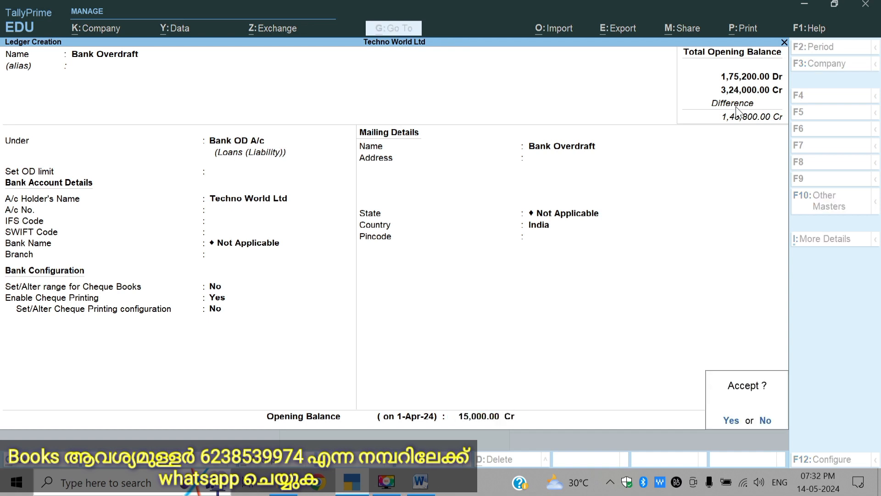
pyautogui.press('y')
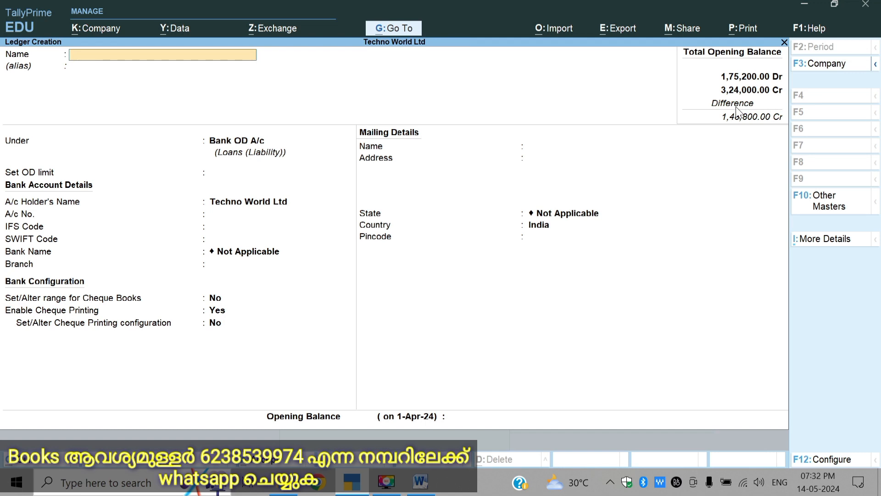
# Step: Enter a new ledger named Commission Received and place it under the Indirect Incomes group
pyautogui.write('Commission Received')
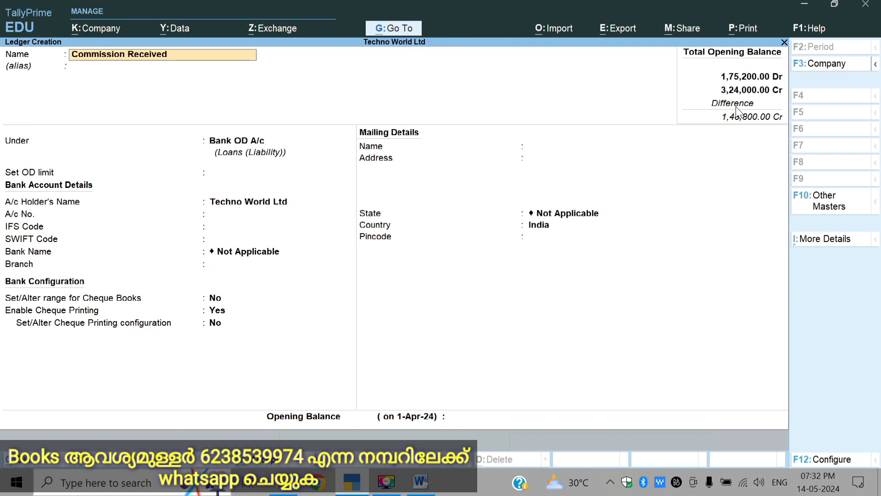
pyautogui.press('Return')
pyautogui.write('i')
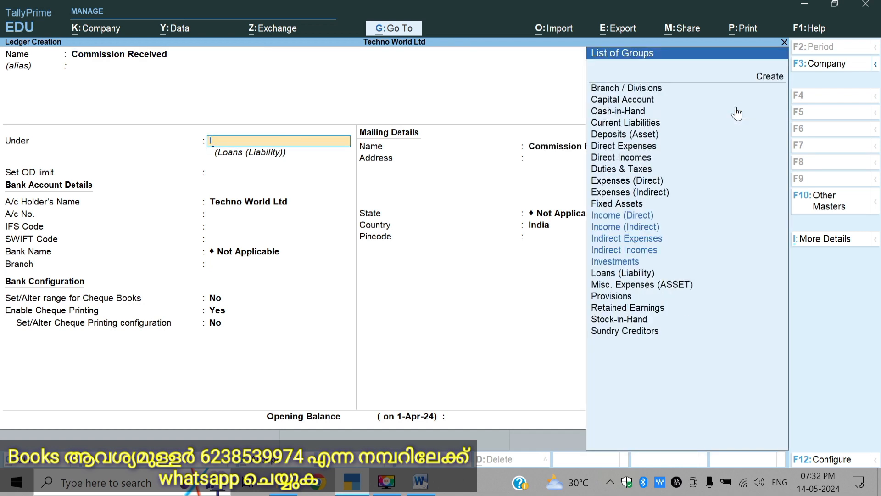
pyautogui.press('Down')
pyautogui.press('Down')
pyautogui.press('Down')
pyautogui.press('Return')
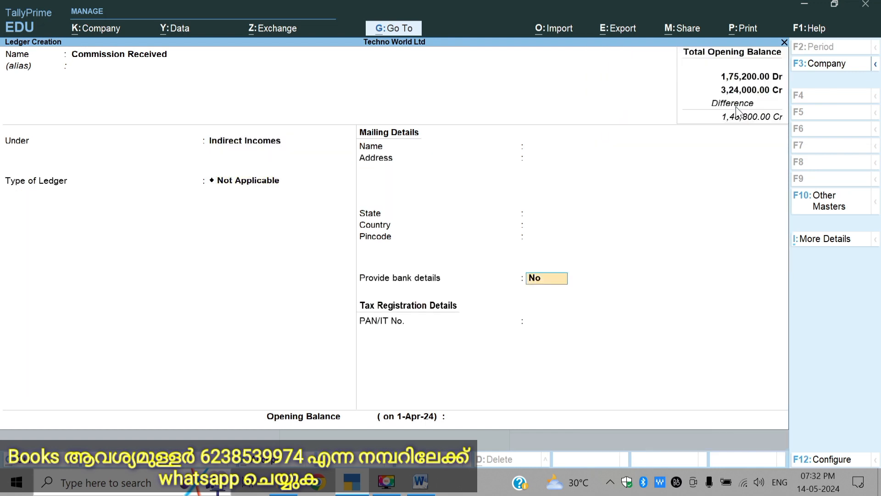
# Step: Leave bank details at No for Commission Received, set its opening balance to 10000 Cr and save the ledger
pyautogui.press('Return')
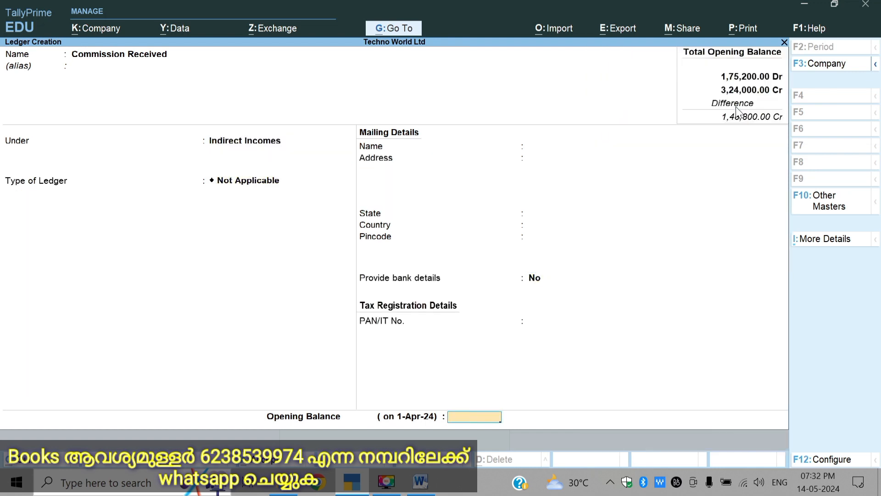
pyautogui.write('10000')
pyautogui.press('Return')
pyautogui.press('Return')
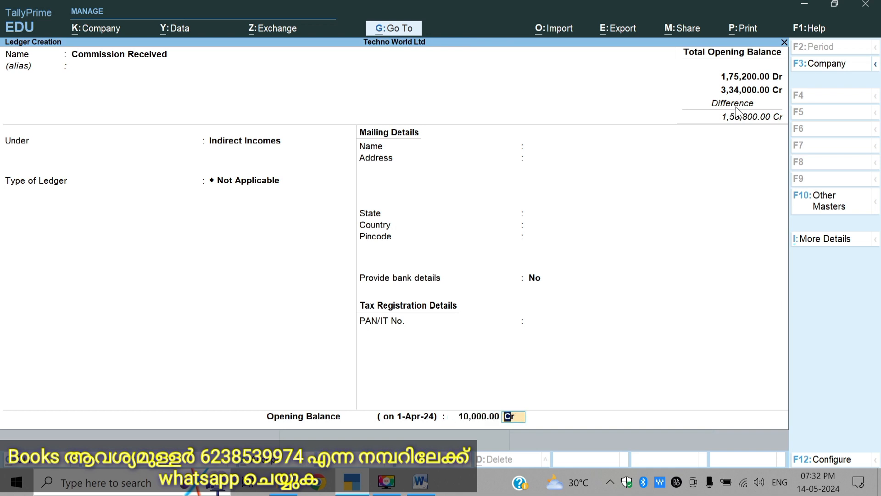
pyautogui.press('y')
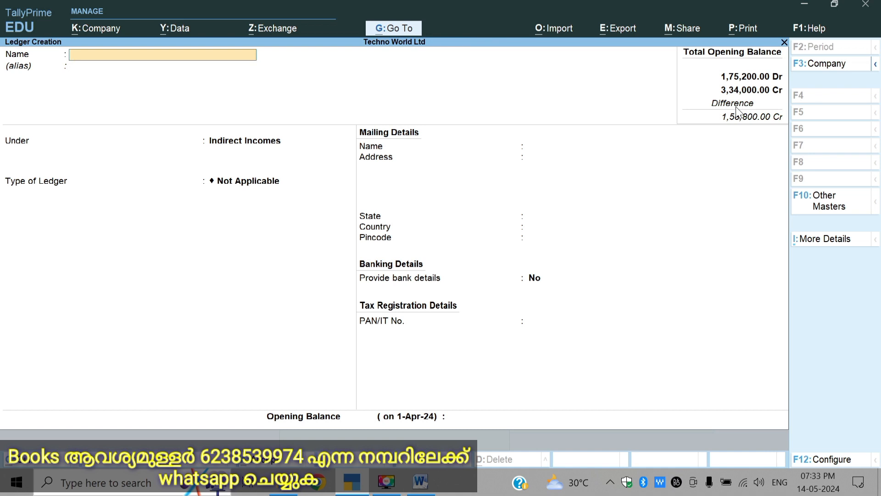
# Step: Enter a new ledger named Advertisement Charge and place it under the Indirect Expenses group
pyautogui.write('Advertisement charge')
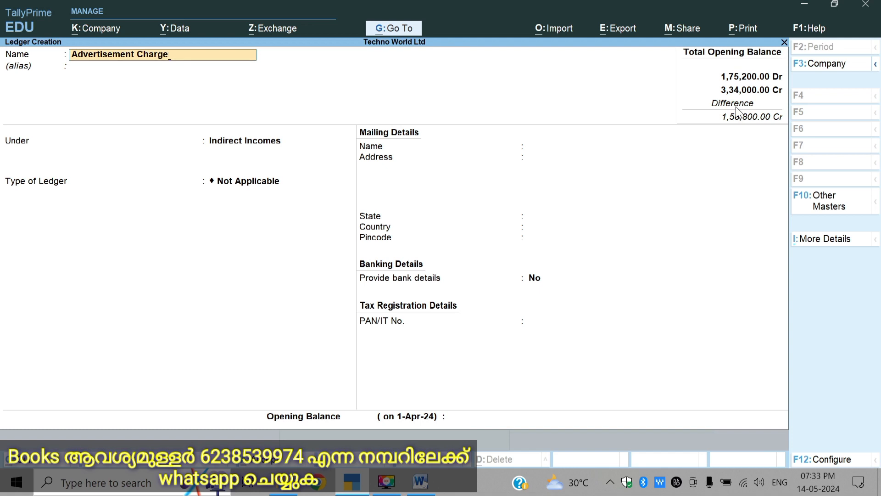
pyautogui.press('Return')
pyautogui.write('I')
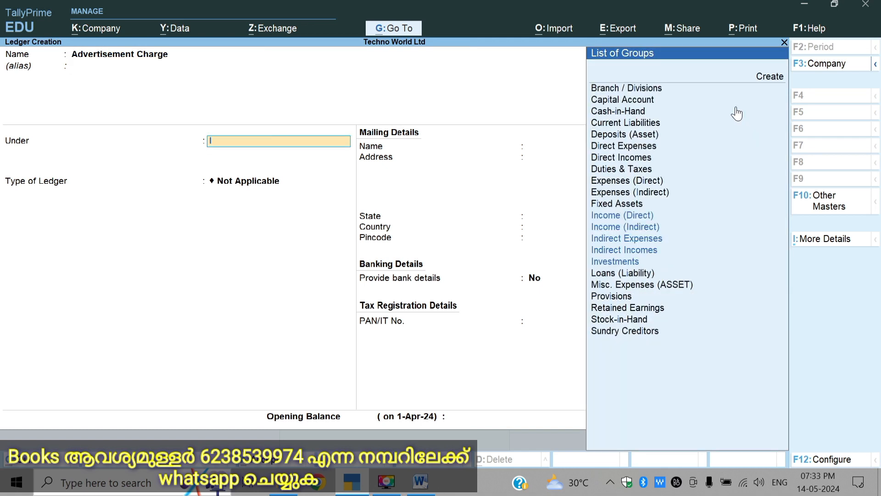
pyautogui.press('Down')
pyautogui.press('Down')
pyautogui.press('Down')
pyautogui.press('Return')
pyautogui.press('Return')
pyautogui.press('Return')
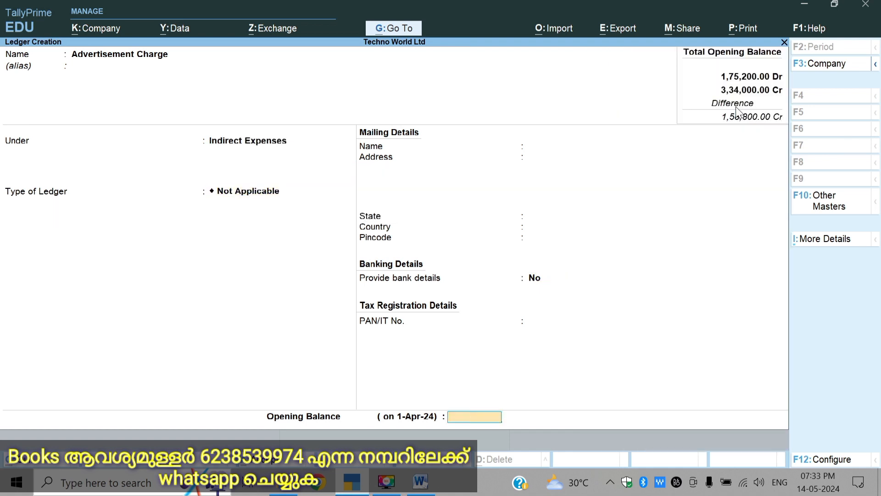
# Step: Keep the Advertisement Charge ledger type as Not Applicable, set its opening balance to 7500 Dr and save the ledger
pyautogui.write('7500')
pyautogui.press('Return')
pyautogui.press('Return')
pyautogui.press('Return')
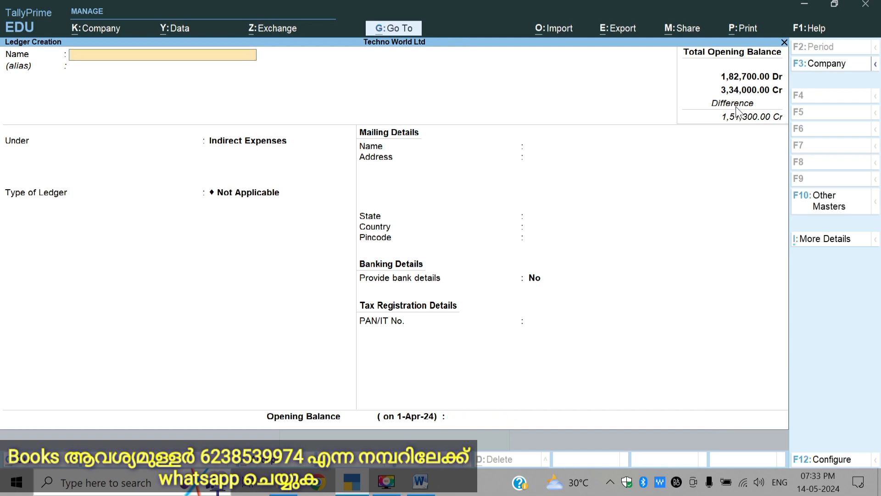
# Step: Enter a new ledger named Interest under the Indirect Expenses group
pyautogui.write('Interest')
pyautogui.press('Return')
pyautogui.press('Return')
pyautogui.press('Return')
pyautogui.press('Return')
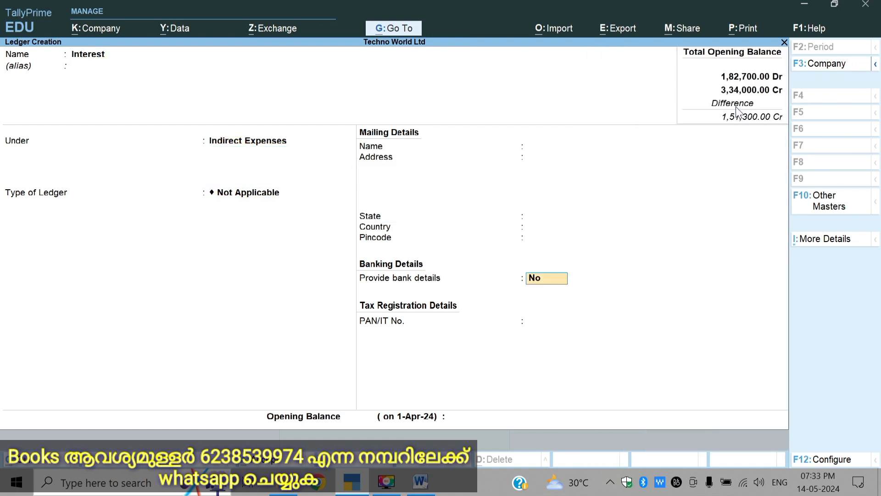
# Step: Check the Interest row and the remaining trial balance rows in the Word assignment, then return to TallyPrime
pyautogui.click(420, 481)
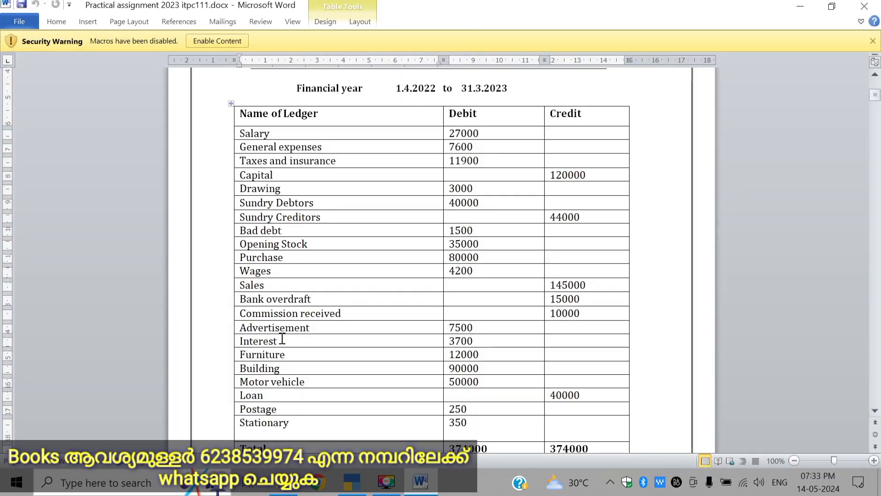
pyautogui.scroll(-5, 288, 338)
pyautogui.scroll(2, 285, 338)
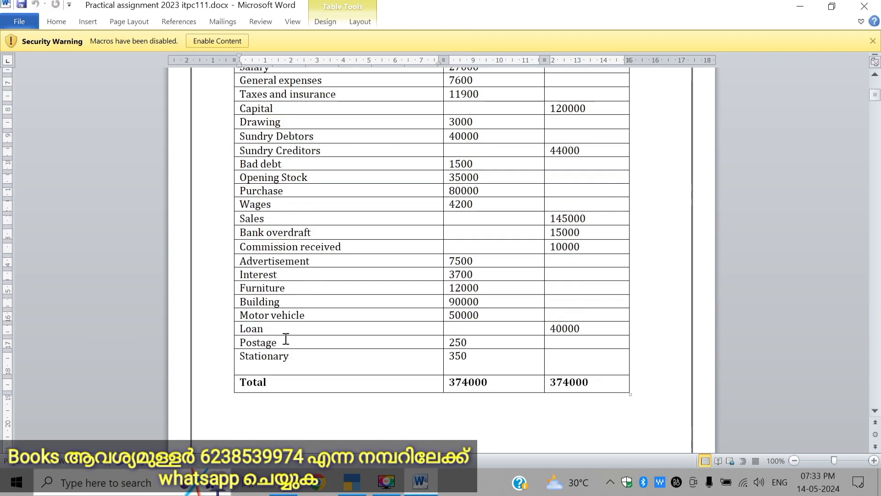
pyautogui.scroll(3, 285, 339)
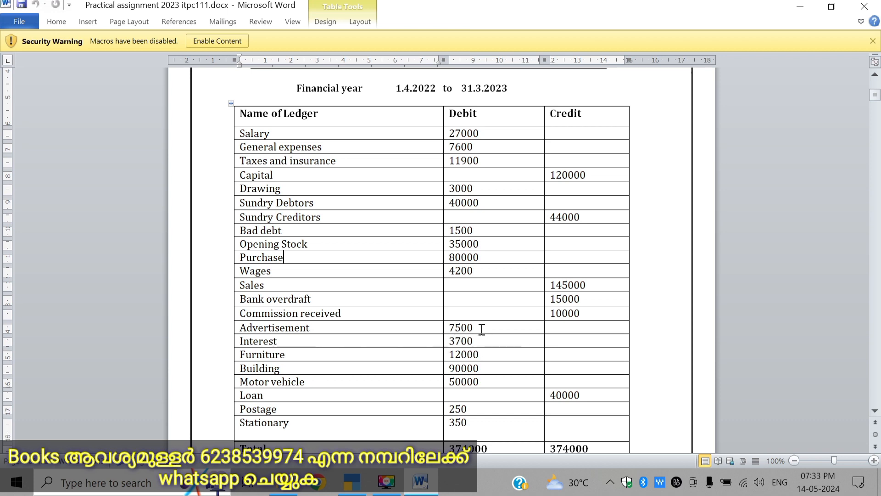
pyautogui.click(419, 481)
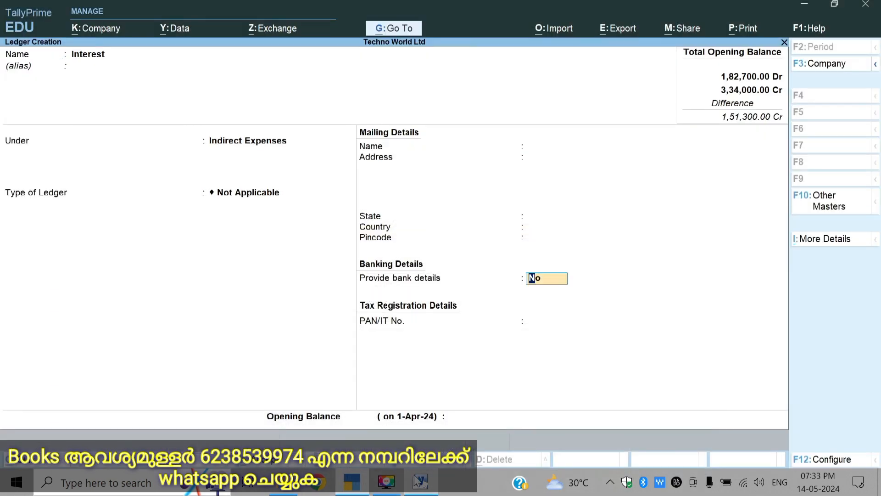
# Step: Keep bank details off for the Interest ledger, set its opening balance to 3700 Dr and save the ledger
pyautogui.press('Return')
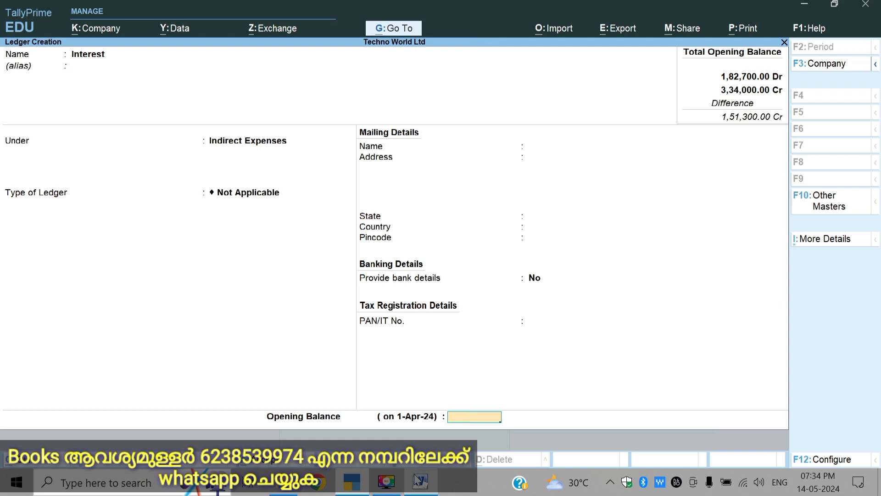
pyautogui.write('3700')
pyautogui.press('Return')
pyautogui.press('Return')
pyautogui.press('Return')
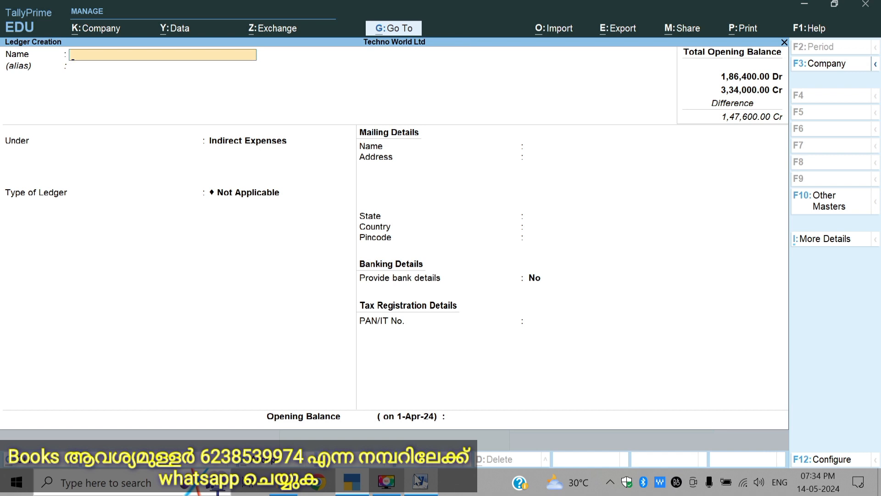
# Step: Enter a new ledger named Furniture under the Fixed Assets group, keeping the default mailing and bank details
pyautogui.write('Furniture')
pyautogui.press('Return')
pyautogui.write('F')
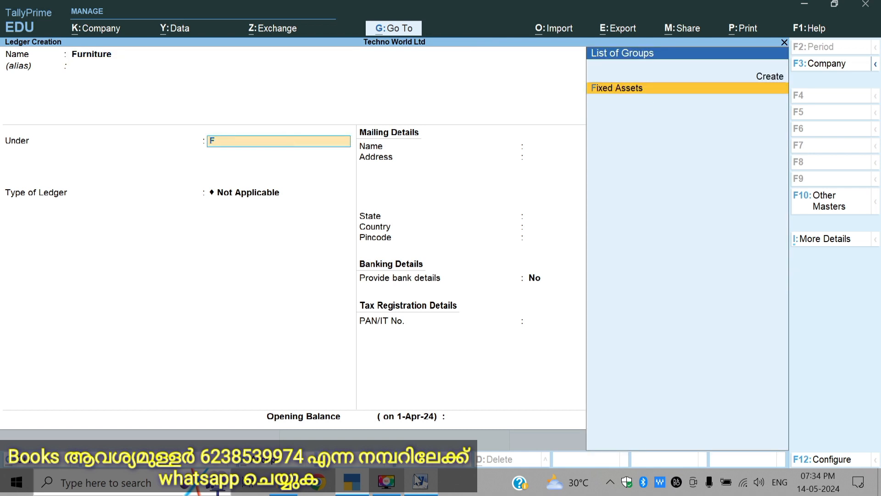
pyautogui.press('Return')
pyautogui.press('Return')
pyautogui.press('Return')
pyautogui.press('Return')
pyautogui.press('Return')
pyautogui.press('Return')
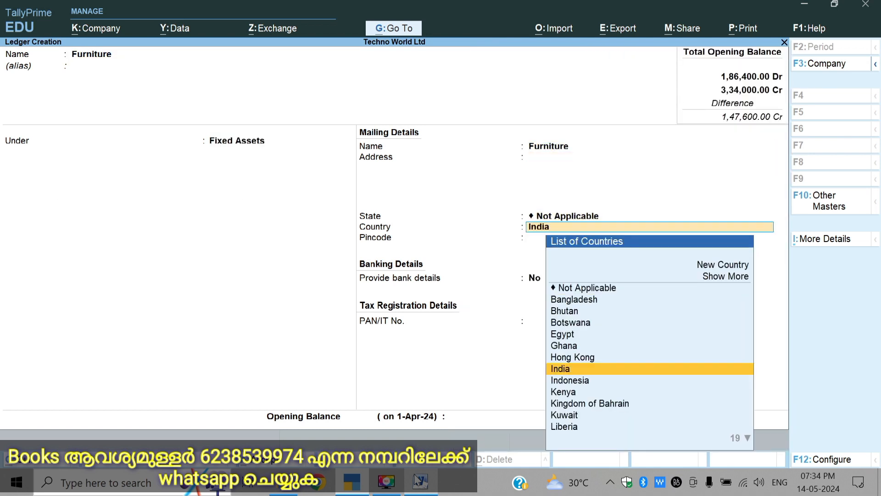
pyautogui.press('Return')
pyautogui.press('Return')
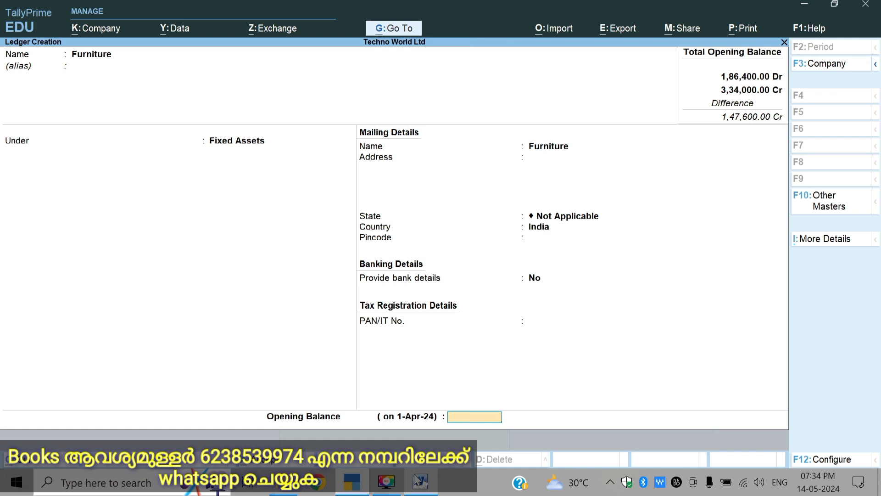
# Step: Set the Furniture ledger's opening balance to 12000 Dr and save the ledger
pyautogui.write('12000')
pyautogui.press('Return')
# Step: Enter a new ledger named Building under the Fixed Assets group, keeping the default mailing and bank details
pyautogui.press('Return')
pyautogui.press('Return')
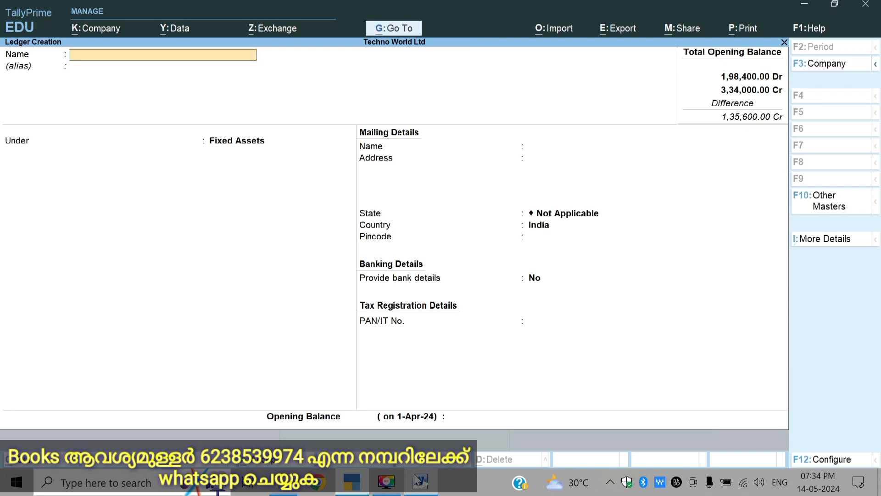
pyautogui.write('Building')
pyautogui.press('Return')
pyautogui.press('Return')
pyautogui.write('F')
pyautogui.press('Return')
pyautogui.press('Return')
pyautogui.press('Return')
pyautogui.press('Return')
pyautogui.press('Return')
pyautogui.press('Return')
pyautogui.press('Return')
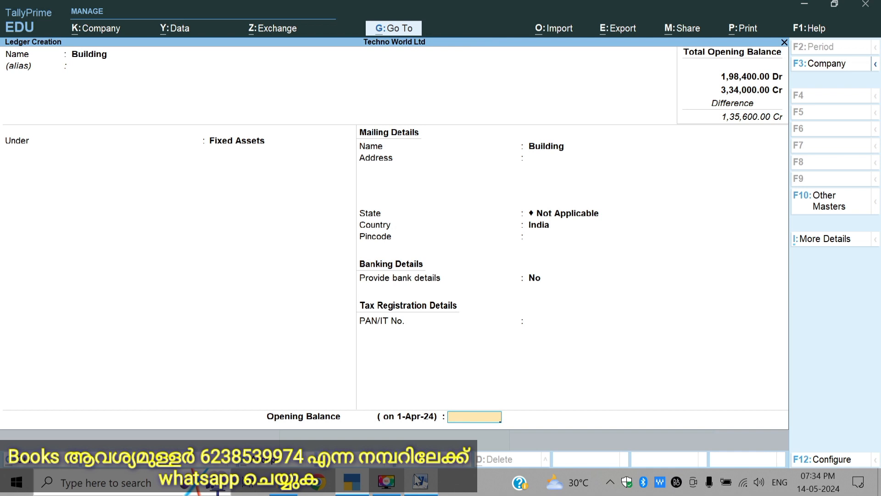
# Step: Set the Building ledger's opening balance to 90000 Dr and save the ledger
pyautogui.write('90000')
pyautogui.press('Return')
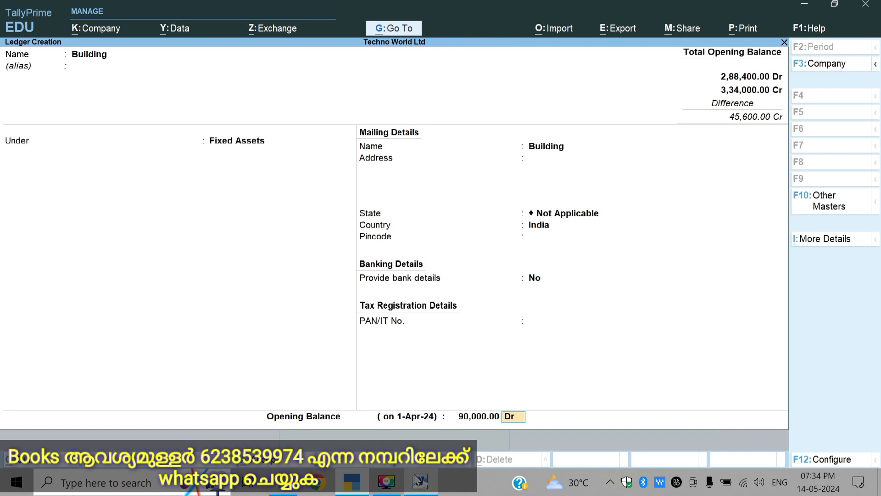
pyautogui.press('Return')
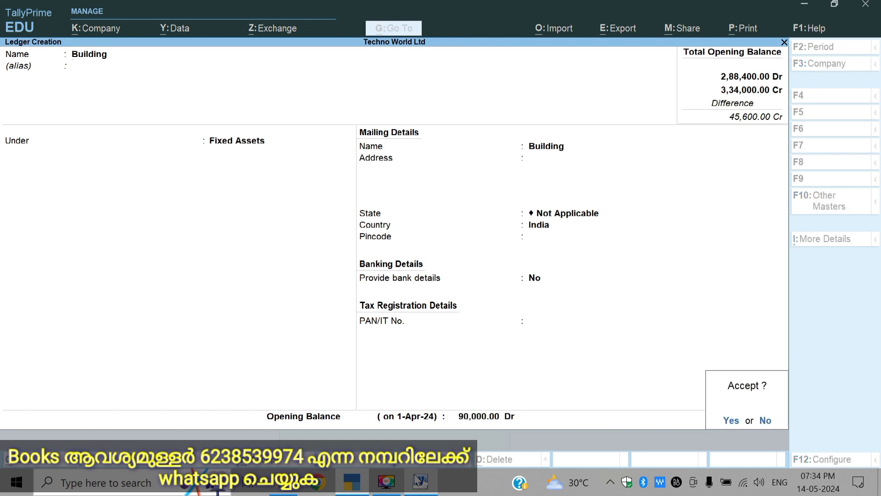
pyautogui.press('Return')
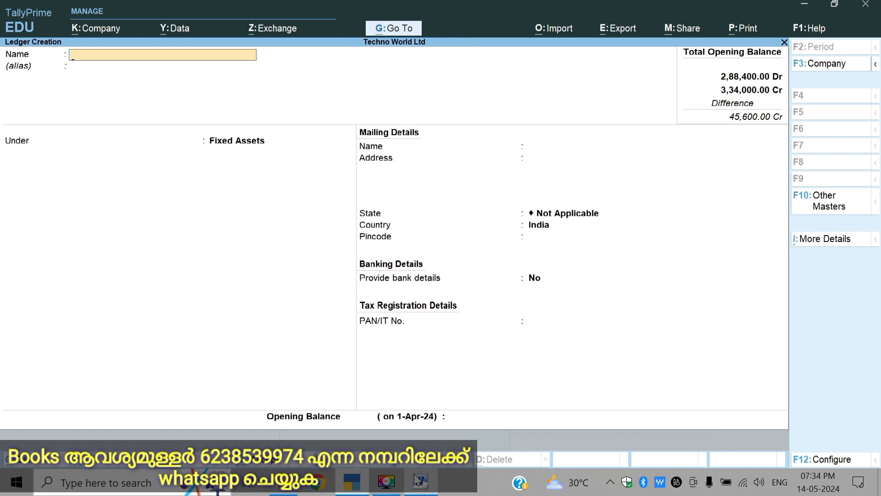
# Step: Enter a new ledger named Motor Vehicle under the Fixed Assets group, keeping the default mailing and bank details
pyautogui.write('Motor Vehichl')
pyautogui.press('BackSpace')
pyautogui.write('le')
pyautogui.press('Return')
pyautogui.press('Return')
pyautogui.press('Return')
pyautogui.press('Return')
pyautogui.press('Return')
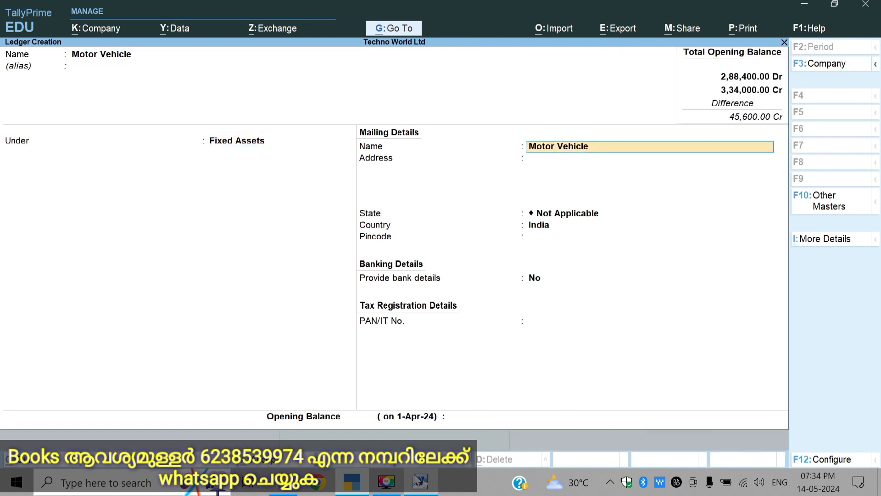
pyautogui.press('Return')
pyautogui.press('Return')
pyautogui.press('Return')
pyautogui.press('Return')
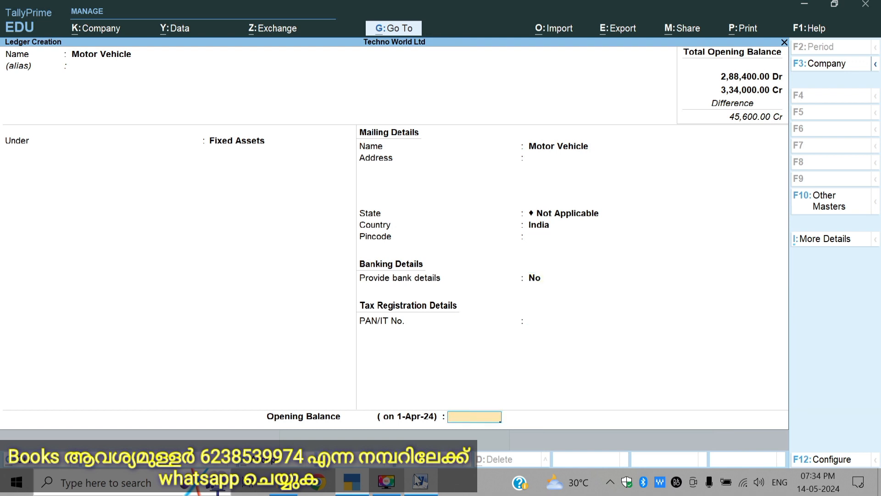
# Step: Set the Motor Vehicle ledger's opening balance to 50000 Dr and save the ledger
pyautogui.write('50000')
pyautogui.press('Return')
pyautogui.press('Return')
pyautogui.press('y')
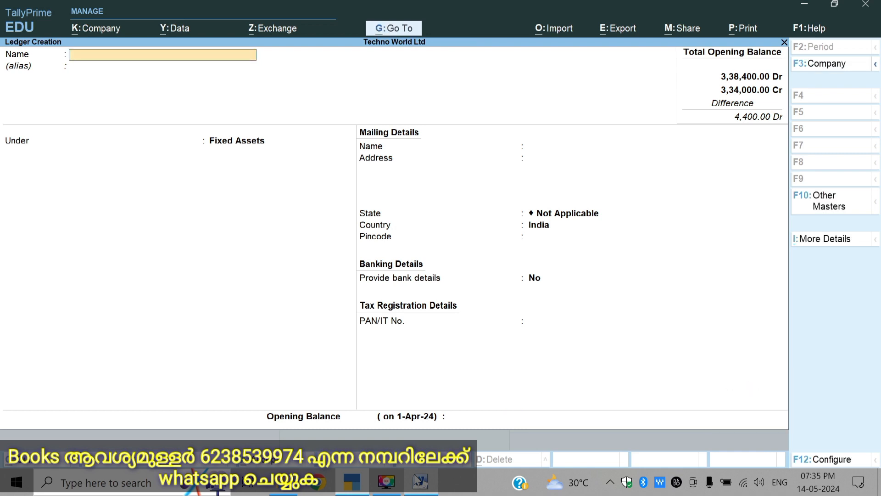
# Step: Enter a new ledger named Loan and check its row in the Word assignment's trial balance before returning to TallyPrime
pyautogui.write('Loan')
pyautogui.press('Return')
pyautogui.press('Return')
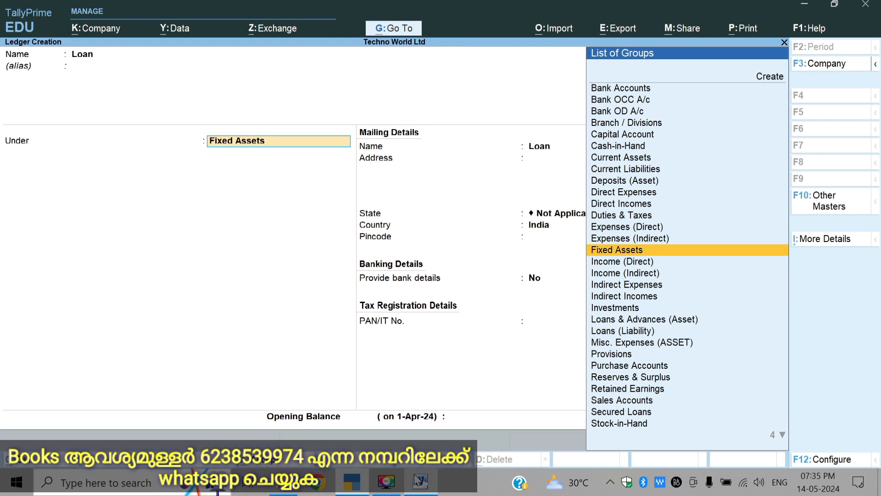
pyautogui.click(420, 483)
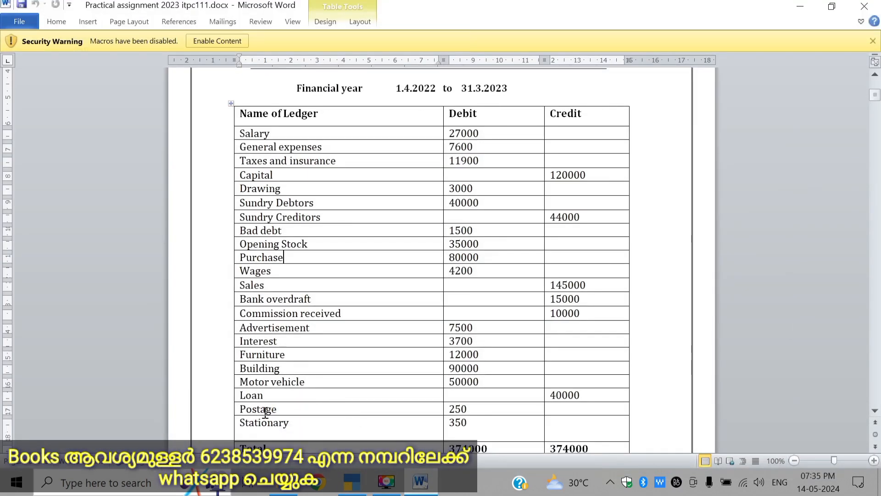
pyautogui.click(421, 482)
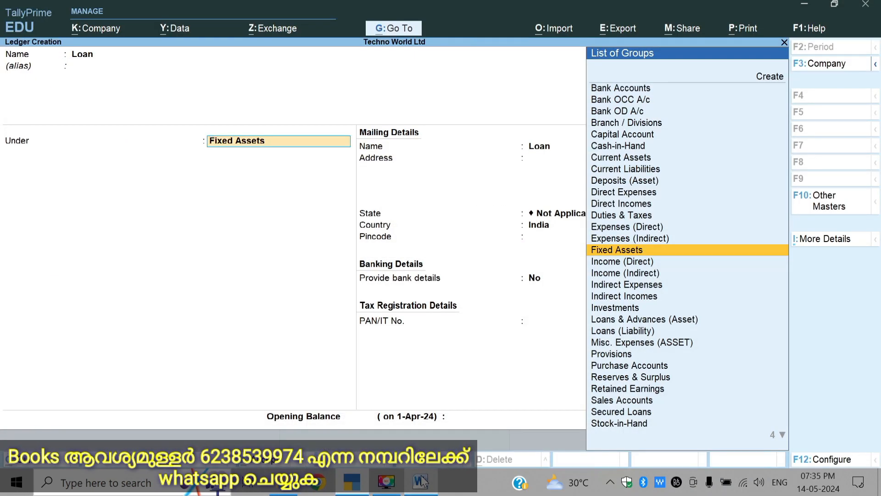
# Step: Place the Loan ledger under the Loans (Liability) group, keeping the default mailing and bank details
pyautogui.write('L')
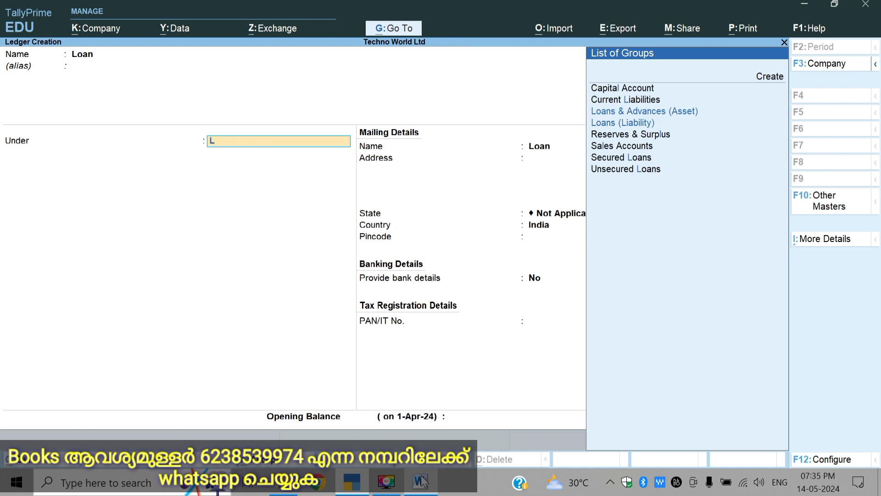
pyautogui.press('Down')
pyautogui.press('Down')
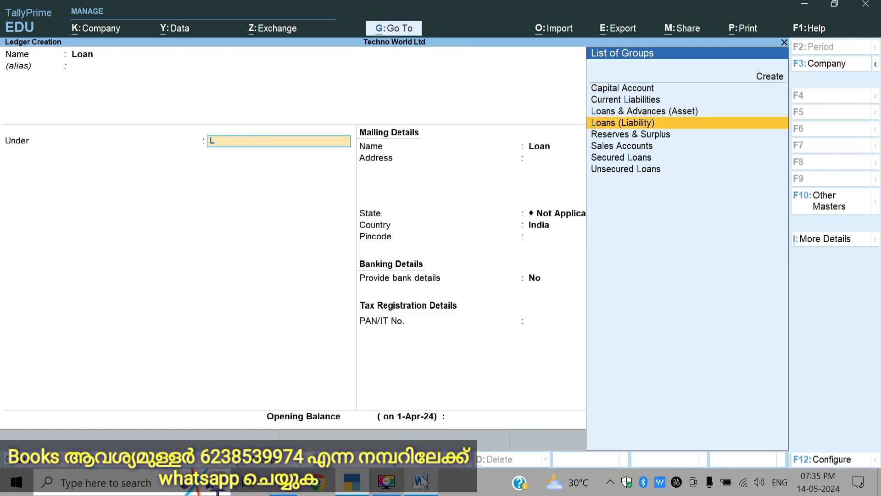
pyautogui.press('Return')
pyautogui.press('Return')
pyautogui.press('Return')
pyautogui.press('Return')
pyautogui.press('Return')
pyautogui.press('Return')
pyautogui.press('Return')
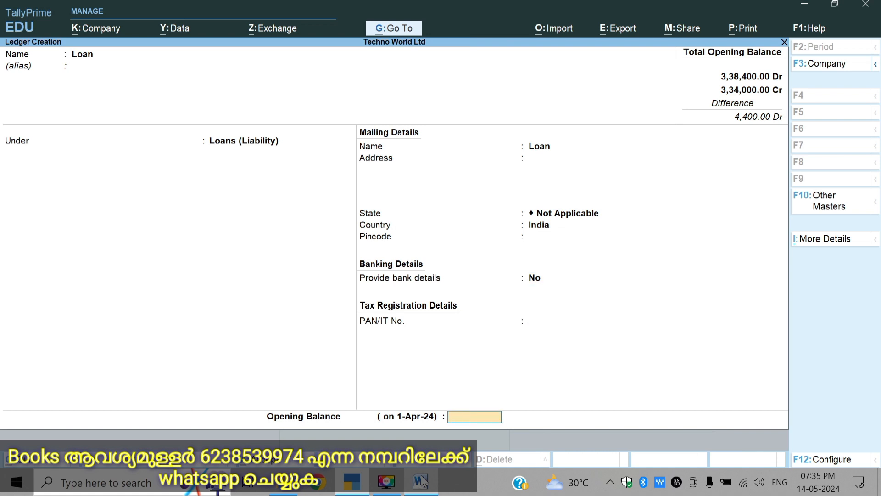
# Step: Set the Loan ledger's opening balance to 40000 Cr and save the ledger
pyautogui.write('40000')
pyautogui.press('Return')
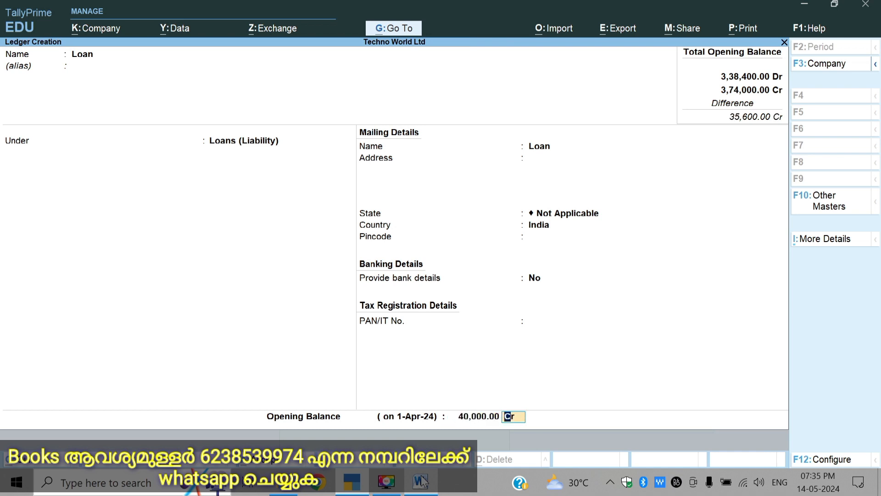
pyautogui.press('Return')
# Step: Enter a new ledger named Postage without an alias
pyautogui.press('Return')
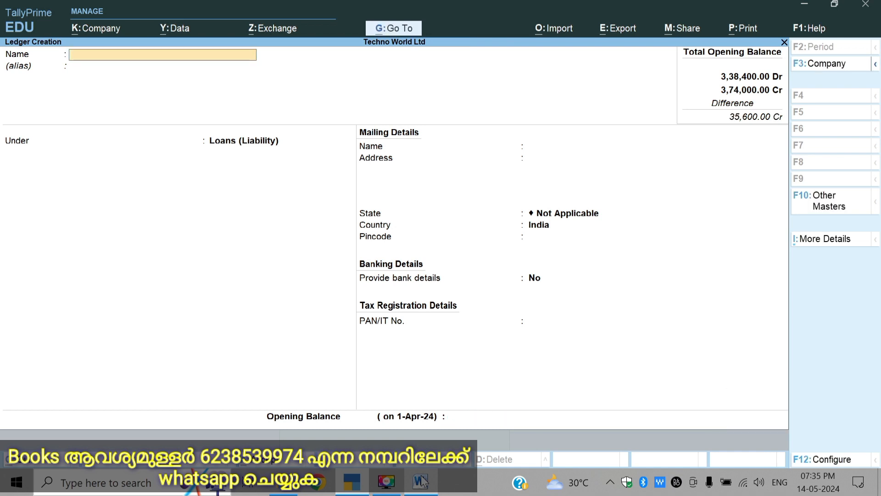
pyautogui.write('Postage')
pyautogui.press('Return')
pyautogui.press('Return')
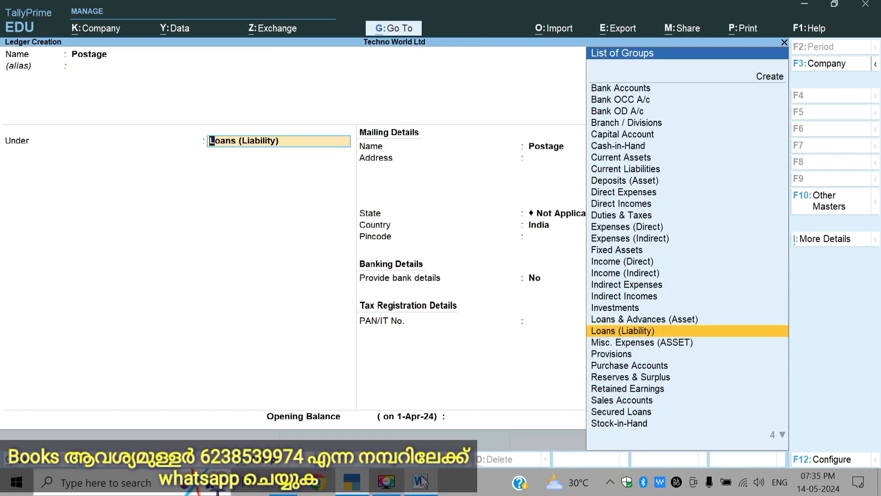
# Step: Place the Postage ledger under the Indirect Expenses group and keep its ledger type as Not Applicable
pyautogui.press('BackSpace')
pyautogui.write('I')
pyautogui.press('Down')
pyautogui.press('Down')
pyautogui.press('Down')
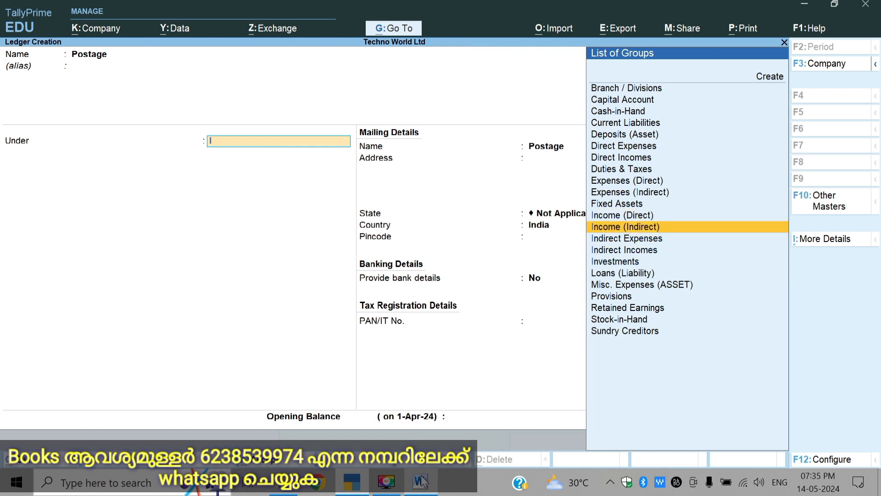
pyautogui.press('Up')
pyautogui.press('Down')
pyautogui.press('Down')
pyautogui.press('Up')
pyautogui.press('Up')
pyautogui.press('Down')
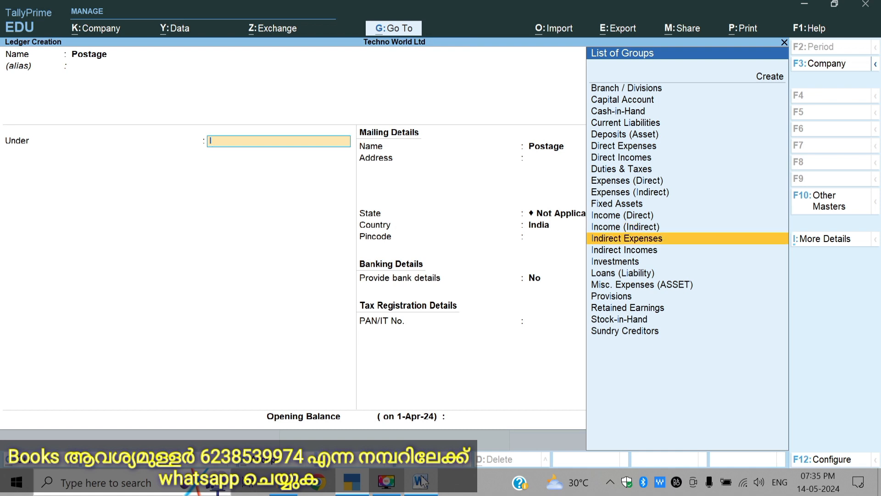
pyautogui.press('Return')
# Step: Set the Postage ledger's opening balance to 250 Dr and save the ledger
pyautogui.press('Return')
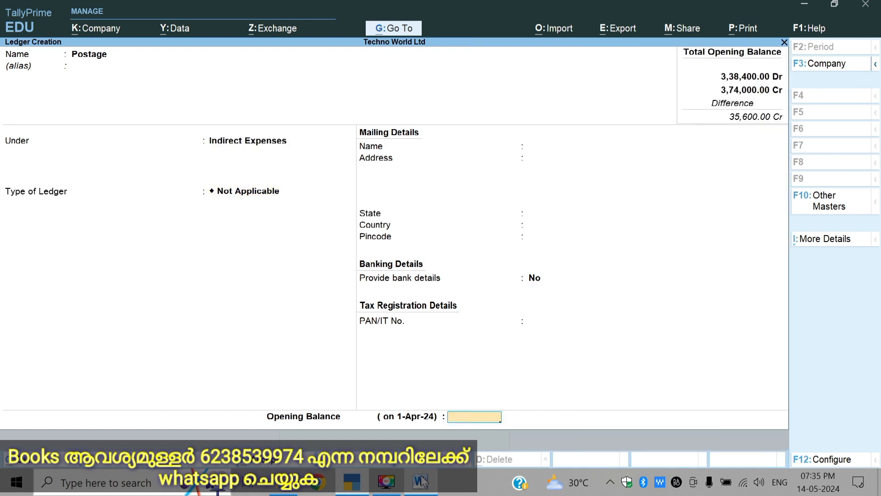
pyautogui.write('250')
pyautogui.press('Return')
pyautogui.press('Return')
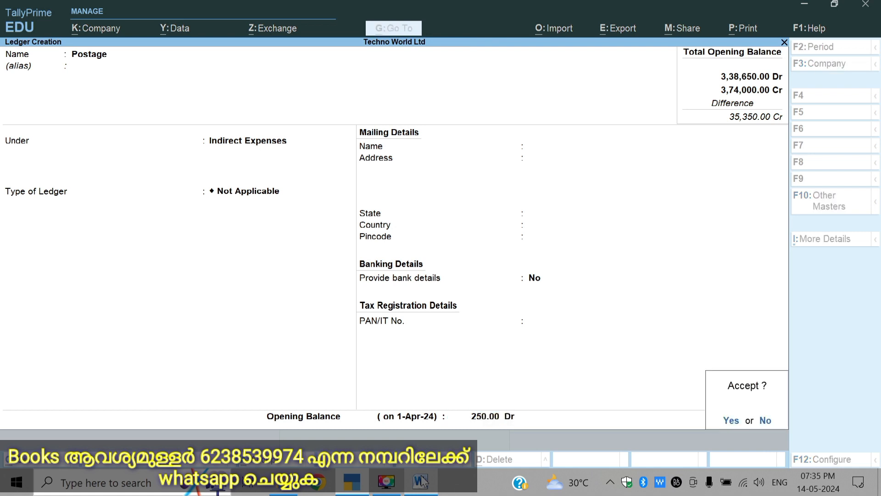
pyautogui.press('Return')
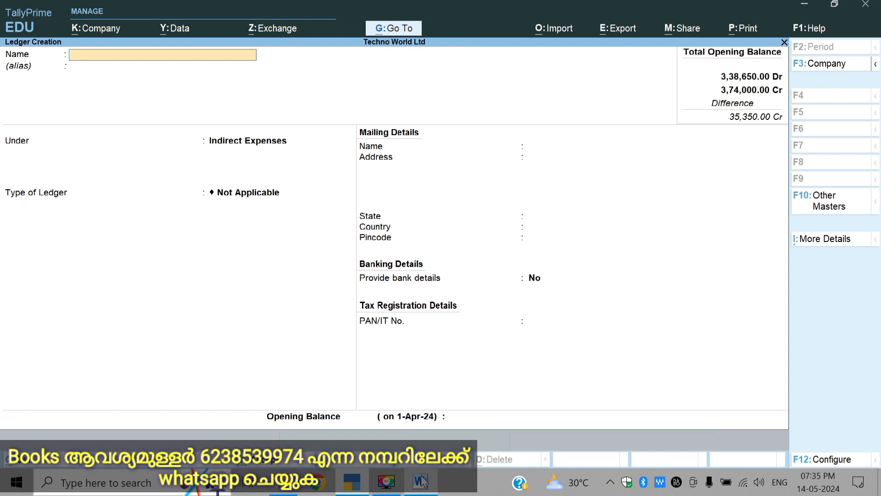
# Step: Enter a new ledger named Stationary under the Indirect Expenses group with ledger type Not Applicable
pyautogui.write('A')
pyautogui.press('BackSpace')
pyautogui.write('Stationary')
pyautogui.press('Return')
pyautogui.press('Return')
pyautogui.press('Return')
pyautogui.press('Return')
pyautogui.press('Return')
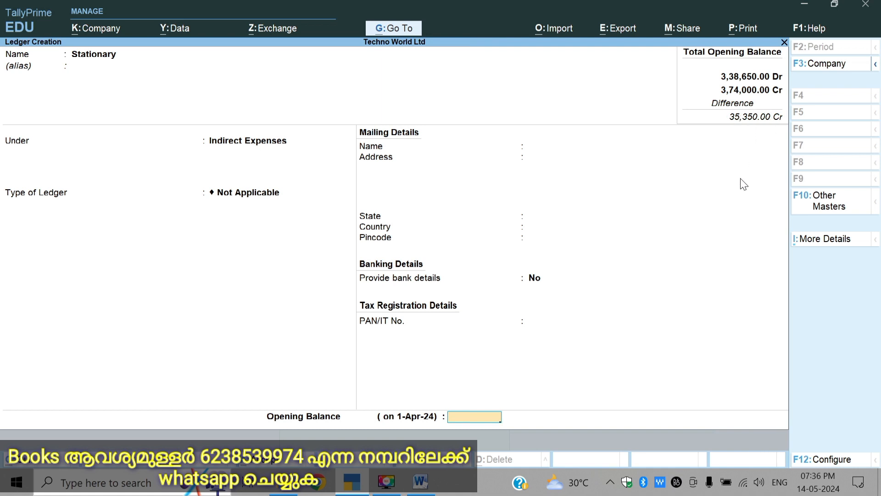
# Step: Set the Stationary ledger's opening balance to 350 Dr and save it after checking the Opening Stock row in the Word assignment
pyautogui.write('350')
pyautogui.press('Return')
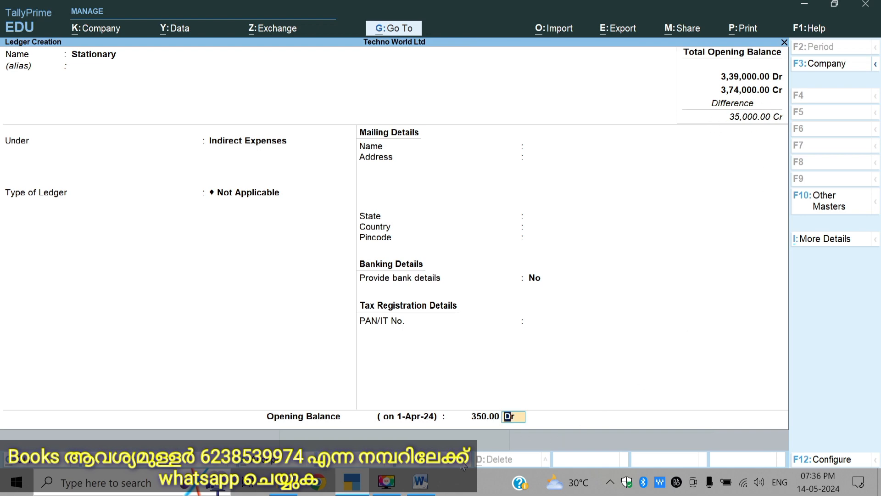
pyautogui.click(426, 482)
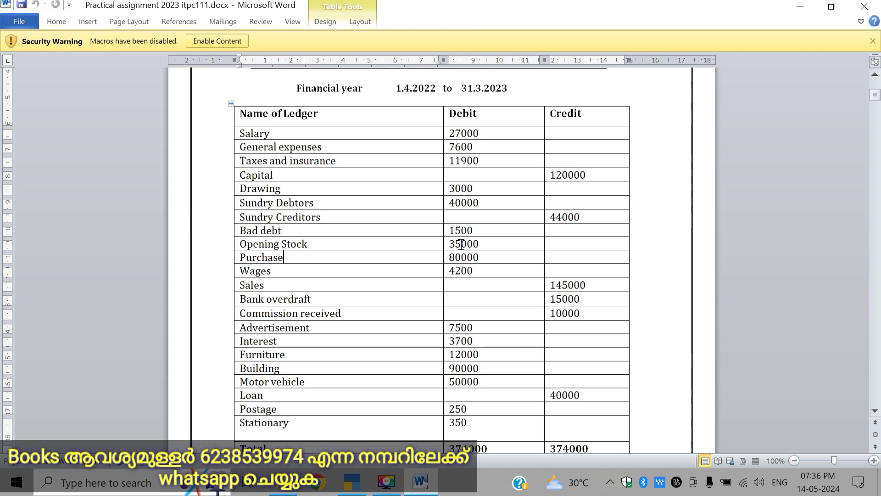
pyautogui.click(356, 483)
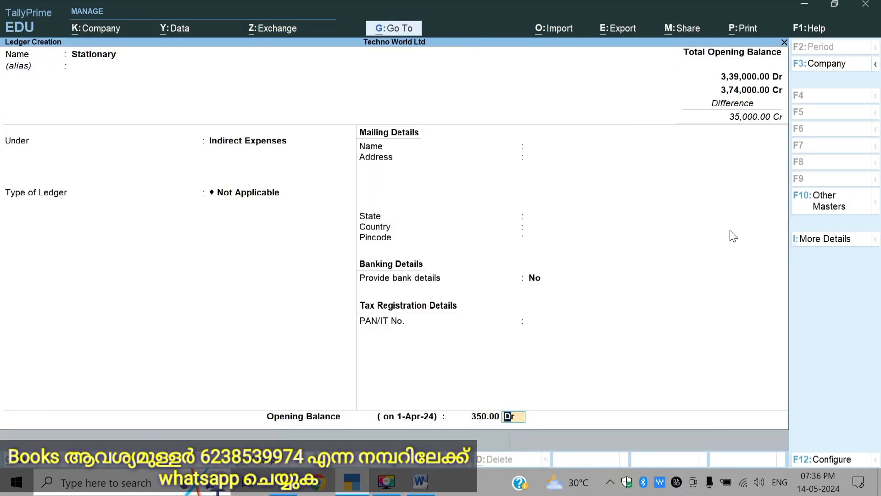
pyautogui.press('Return')
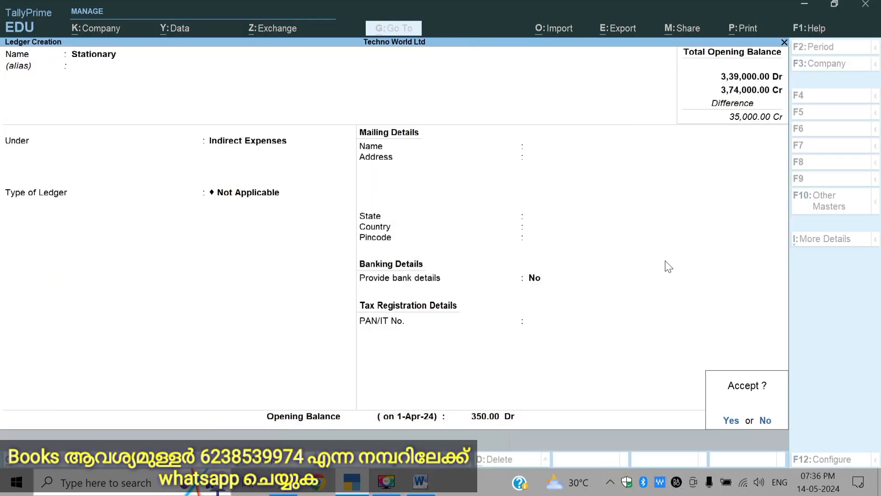
pyautogui.press('Return')
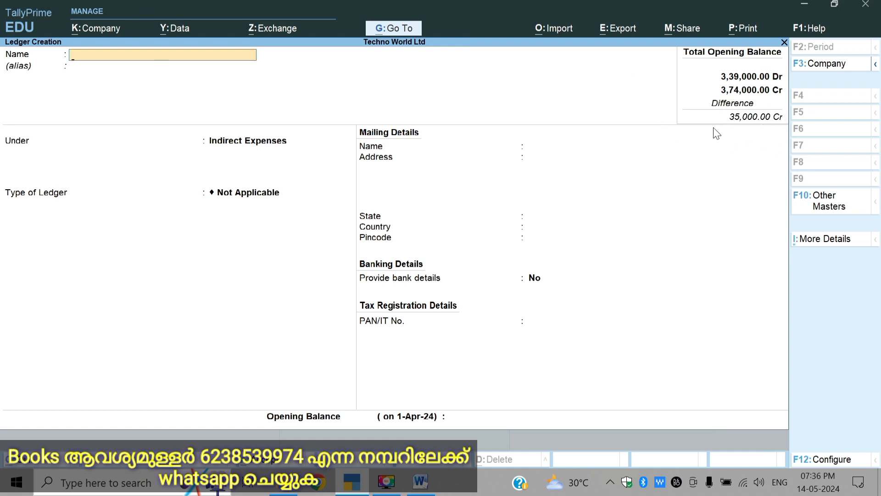
# Step: Close ledger creation and open the Profit & Loss A/c in detailed view, examining the Nett Profit line and the income side
pyautogui.press('Escape')
pyautogui.press('Escape')
pyautogui.press('Escape')
pyautogui.press('Escape')
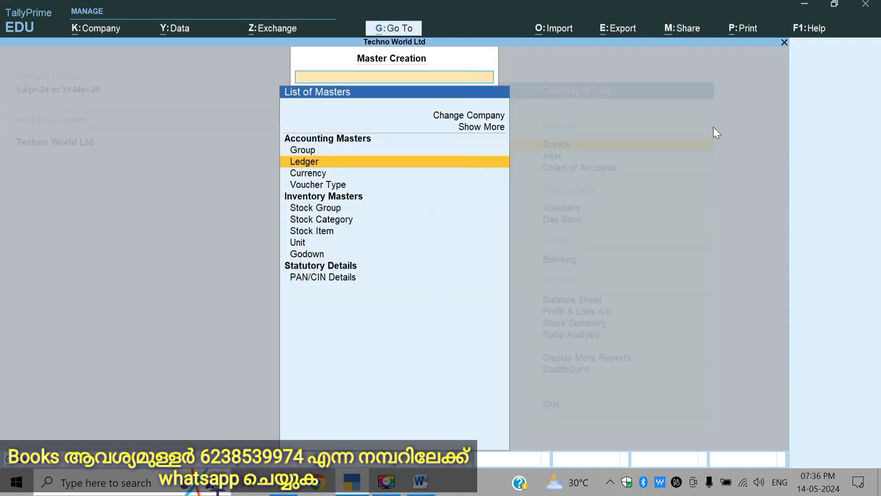
pyautogui.press('Down')
pyautogui.press('Down')
pyautogui.press('Down')
pyautogui.press('Down')
pyautogui.press('Down')
pyautogui.press('Down')
pyautogui.press('Down')
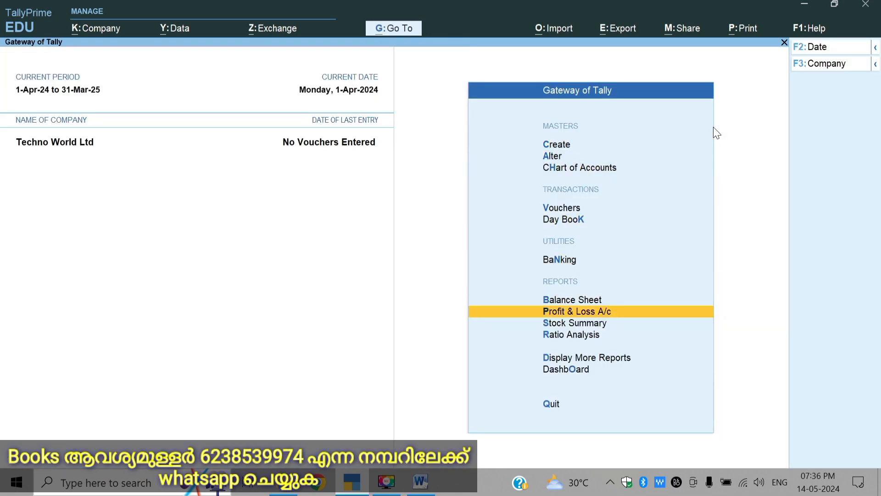
pyautogui.press('Return')
pyautogui.hotkey('alt', 'F5')
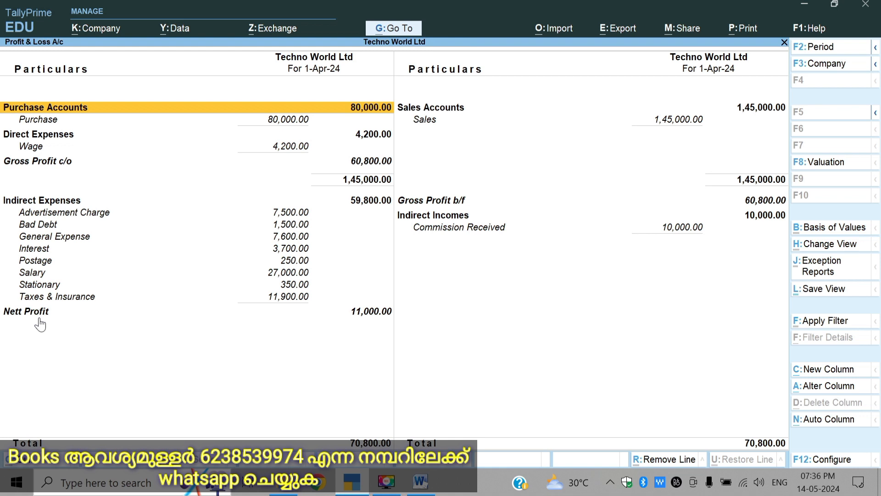
pyautogui.click(380, 313)
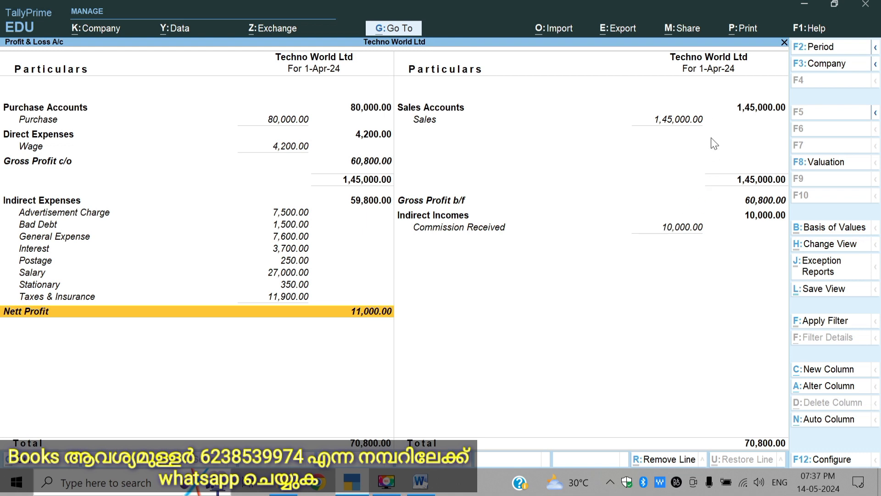
pyautogui.click(532, 308)
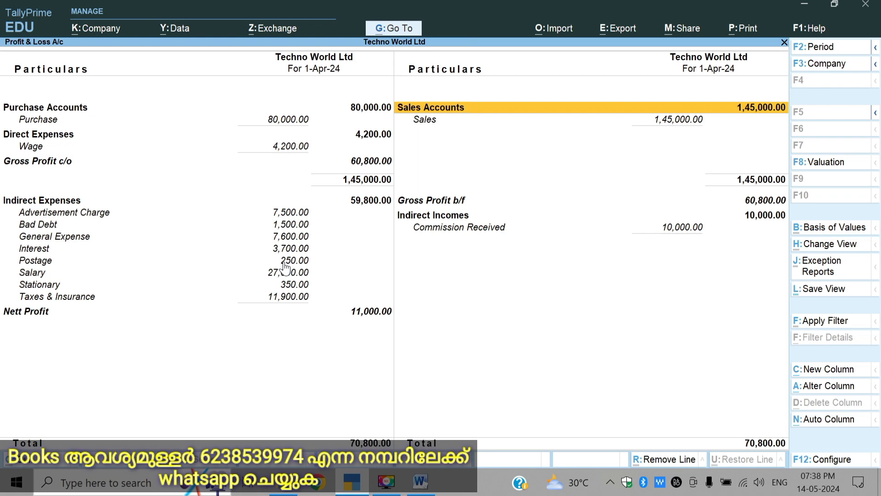
# Step: Open the Balance Sheet in detailed view to examine the difference in opening balances, and return to the Gateway of Tally
pyautogui.press('Escape')
pyautogui.press('Up')
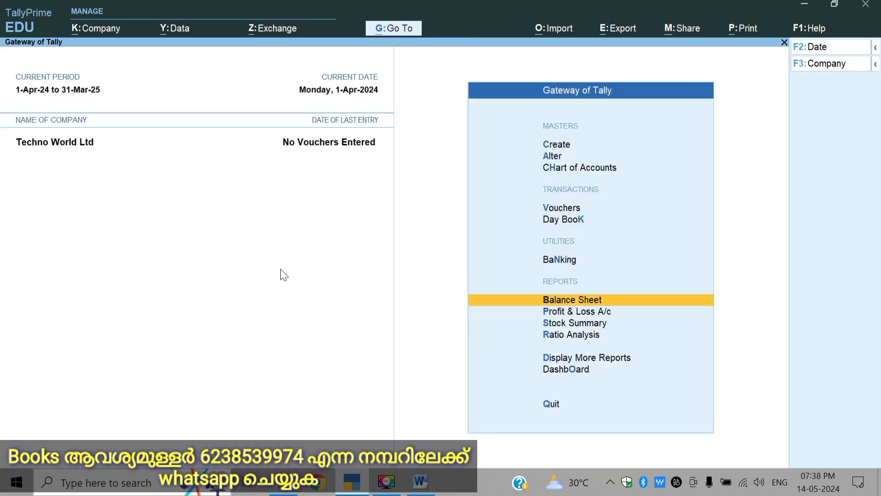
pyautogui.press('Return')
pyautogui.hotkey('alt', 'F5')
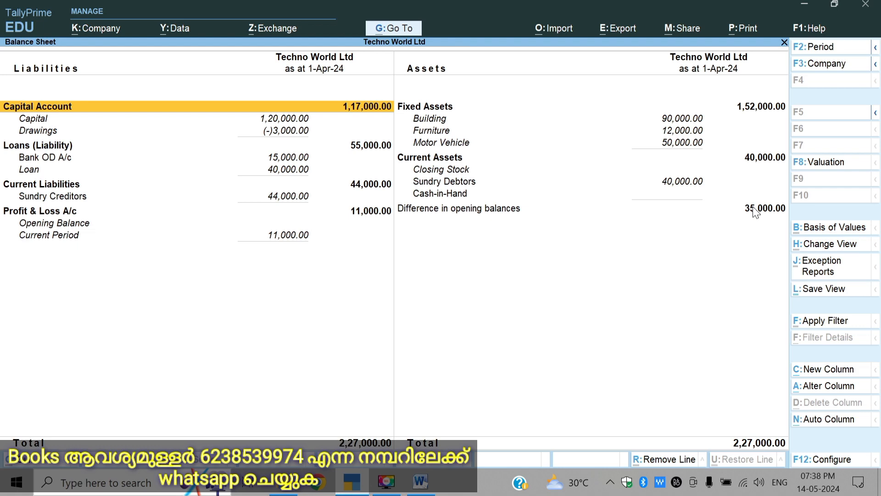
pyautogui.press('Escape')
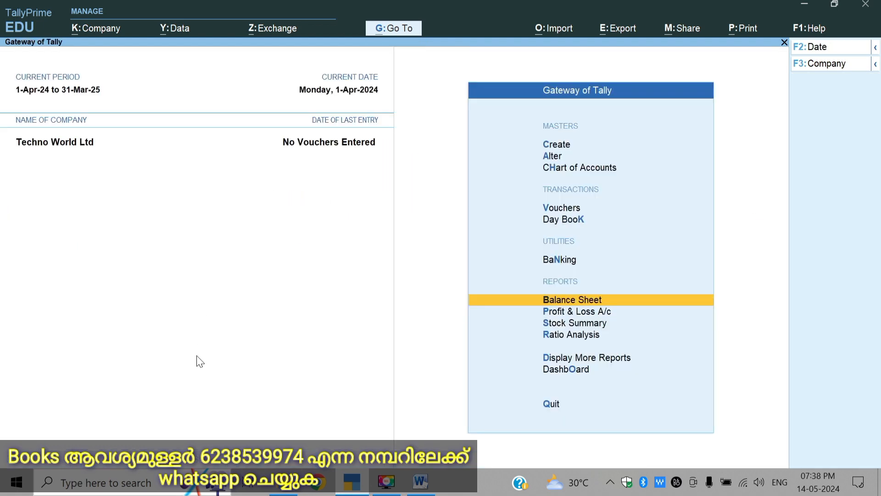
# Step: Switch to the Word assignment and review the Techno World Ltd trial balance under Ledger Creation Work 2, including the Opening Stock row
pyautogui.click(421, 480)
pyautogui.scroll(-10, 403, 210)
pyautogui.scroll(20, 409, 192)
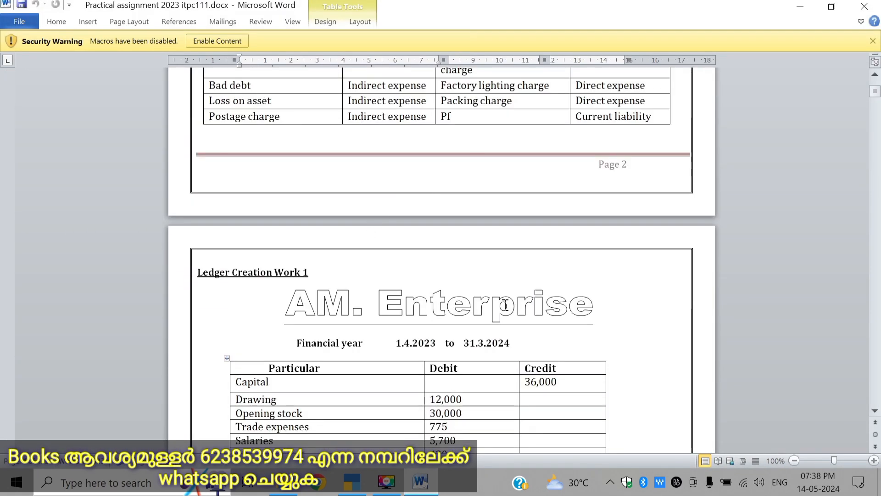
pyautogui.scroll(-8, 504, 305)
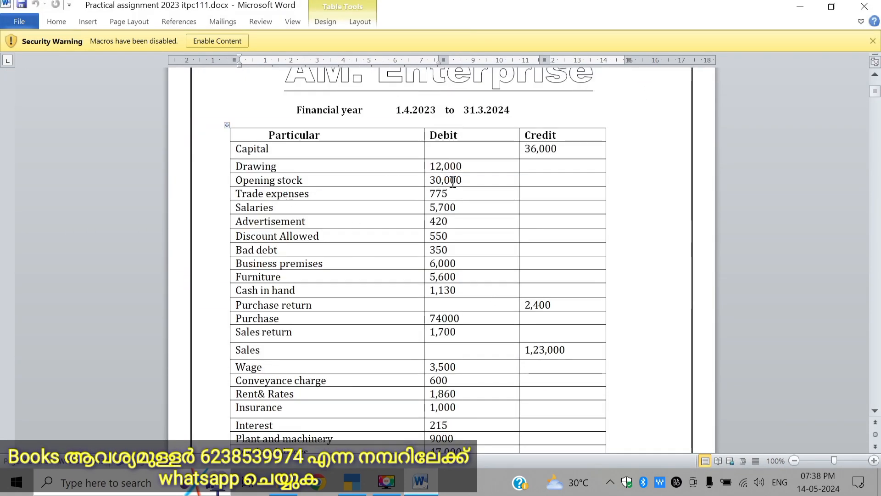
pyautogui.scroll(-4, 438, 202)
pyautogui.scroll(-15, 438, 211)
pyautogui.scroll(5, 439, 221)
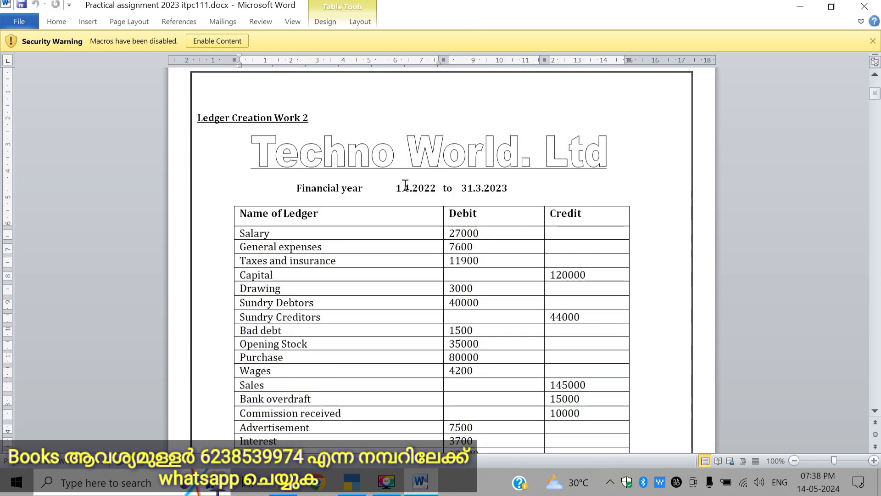
pyautogui.scroll(-3, 413, 179)
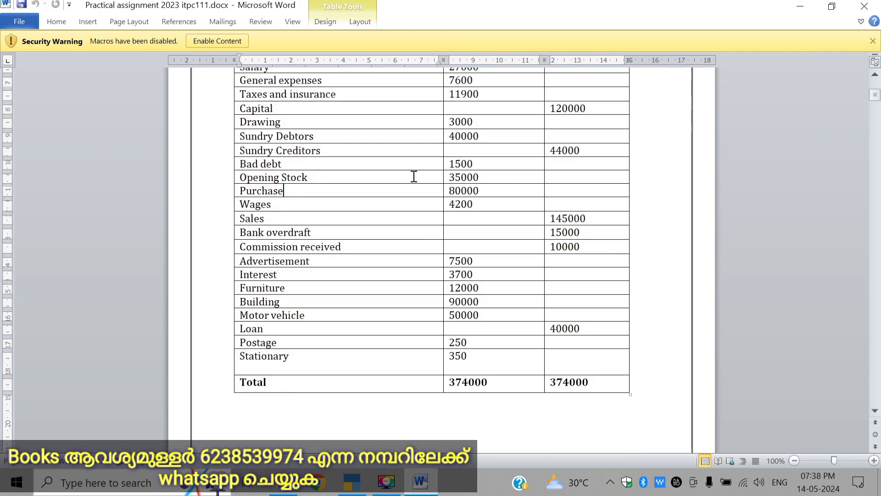